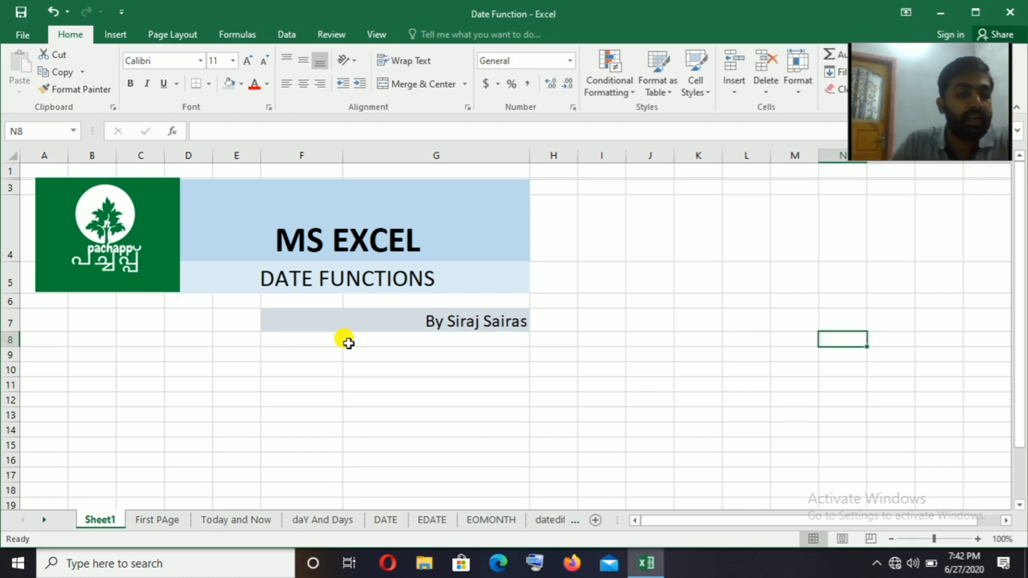
# On the Today and Now sheet, enter the TODAY function in cell C3 for today's date.
pyautogui.click(158, 520)
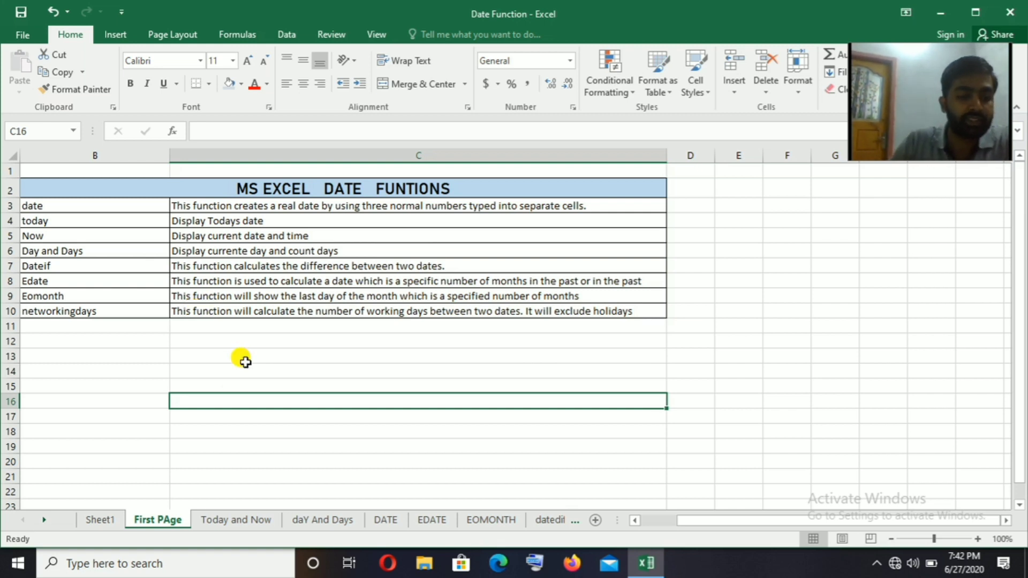
pyautogui.click(230, 515)
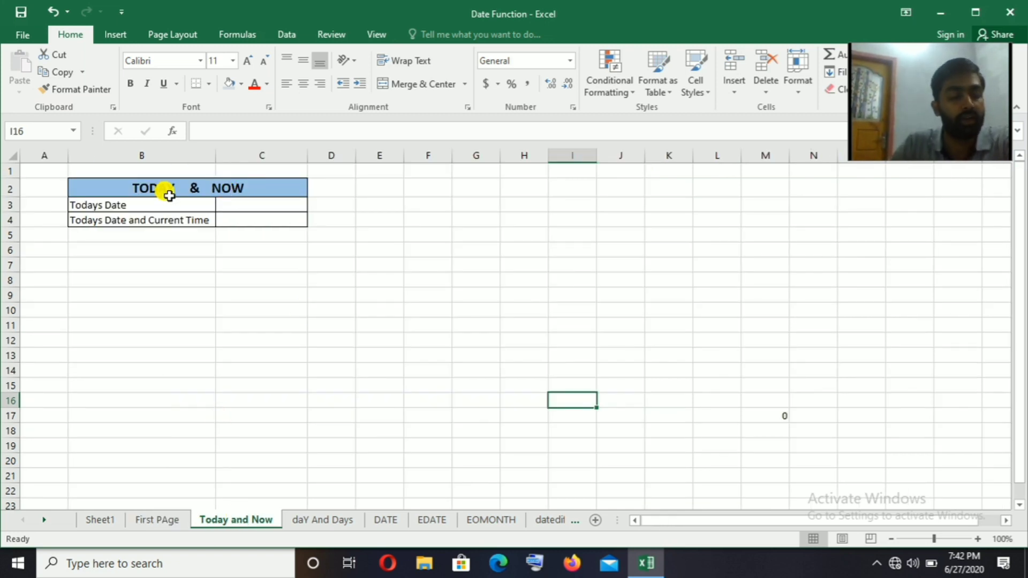
pyautogui.click(250, 207)
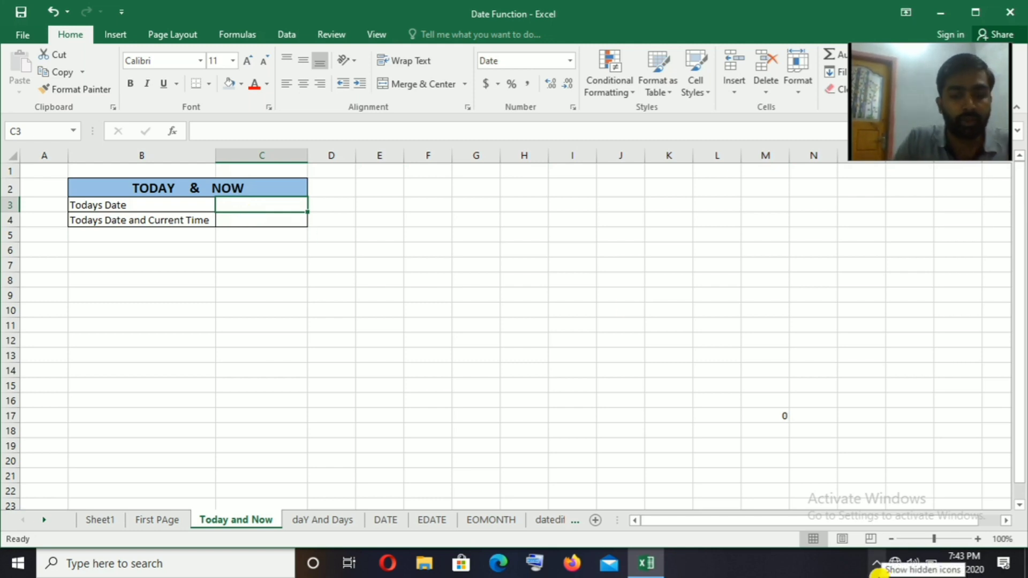
pyautogui.write('=')
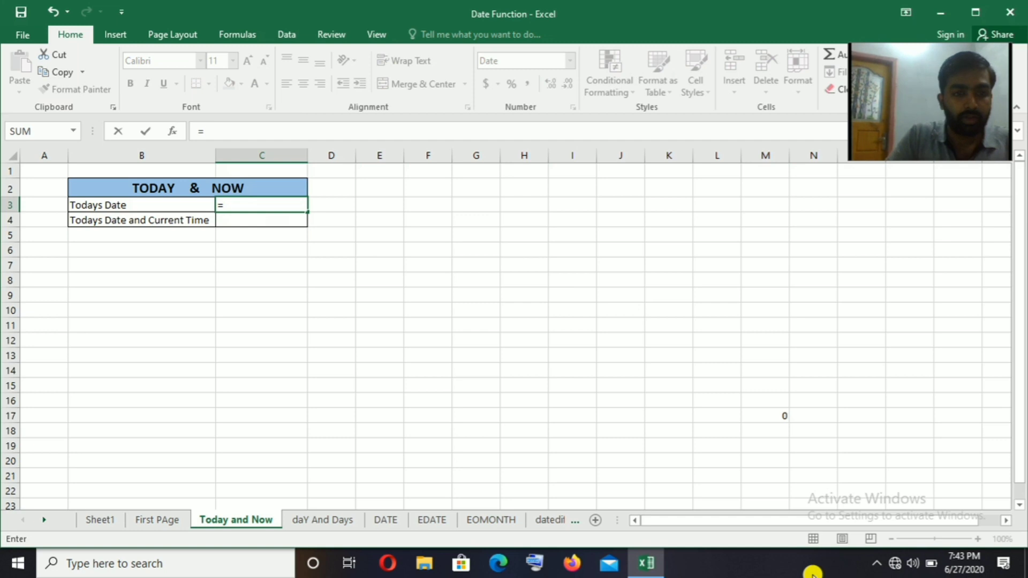
pyautogui.write('toda')
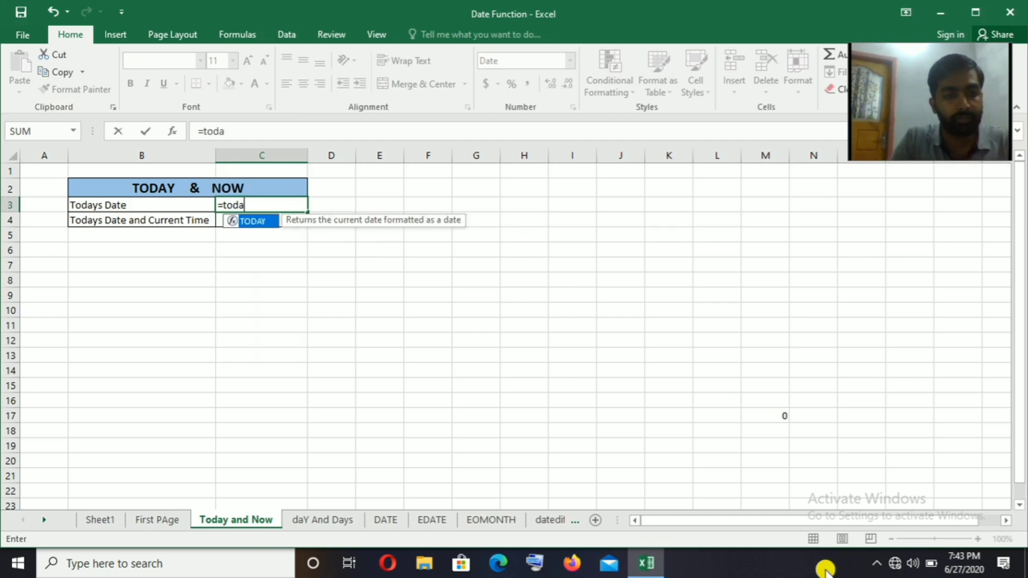
pyautogui.press('Tab')
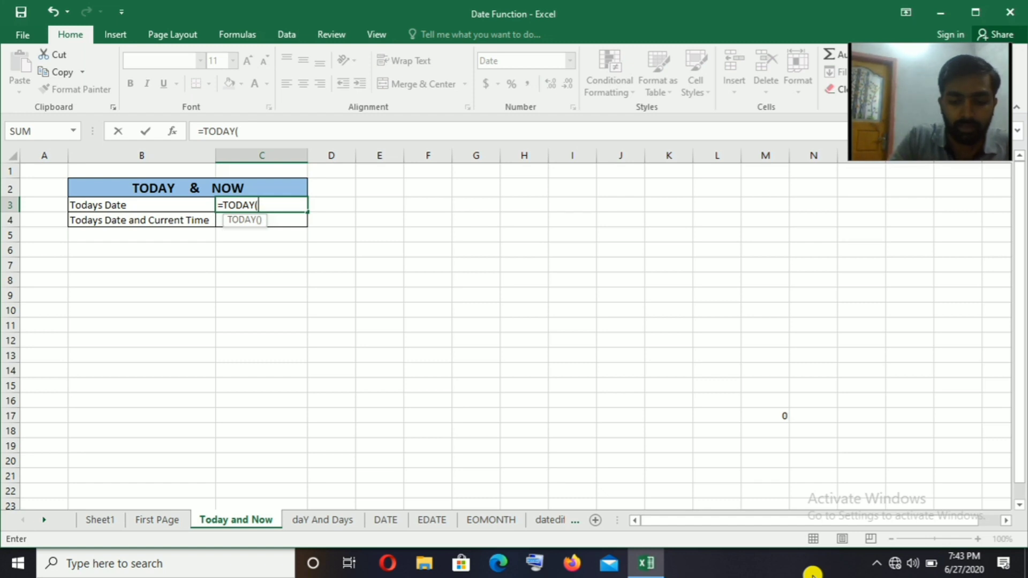
pyautogui.press('Tab')
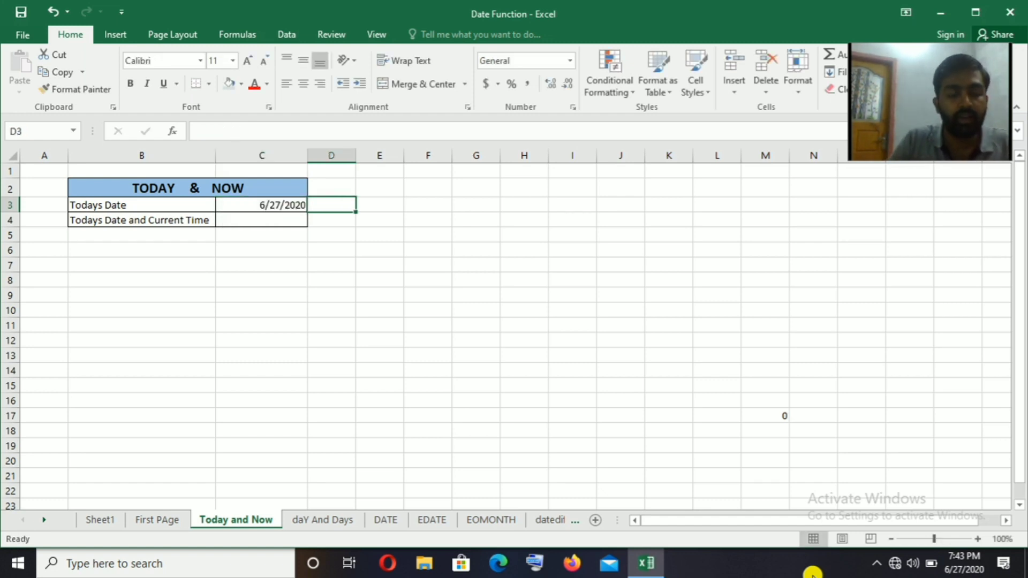
# Enter the NOW function in cell C4 for today's date and current time.
pyautogui.click(283, 219)
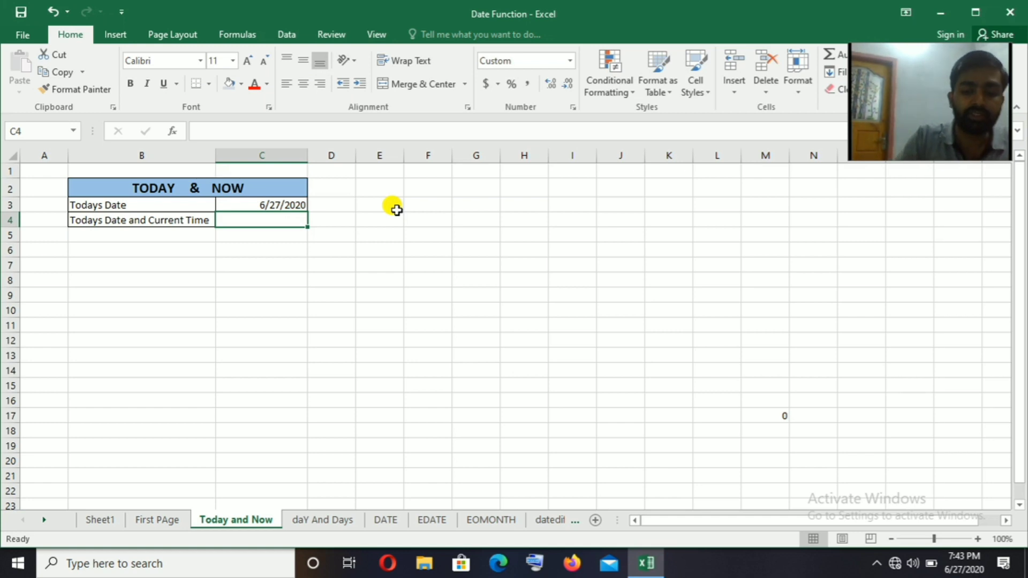
pyautogui.write('=')
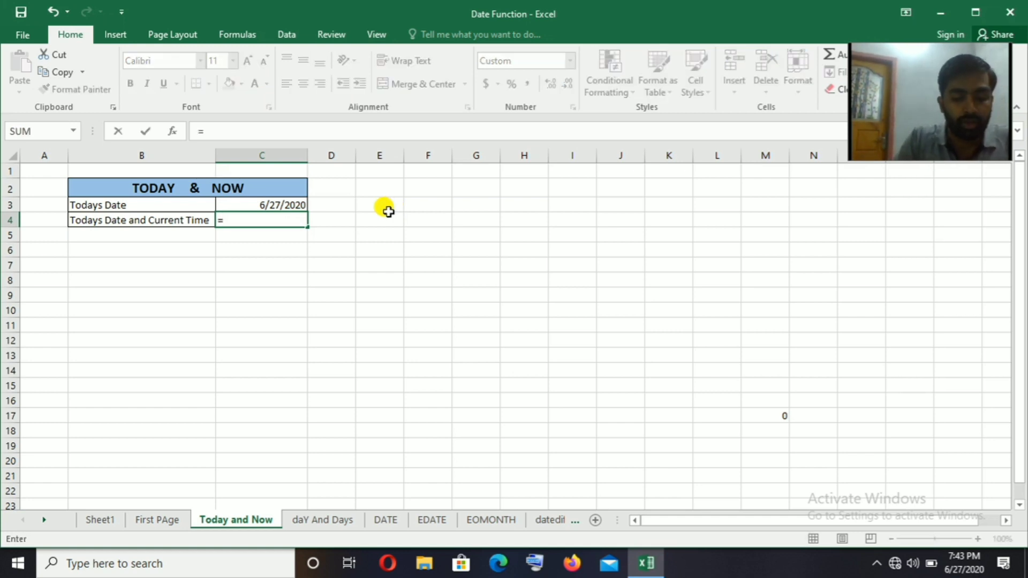
pyautogui.write('now')
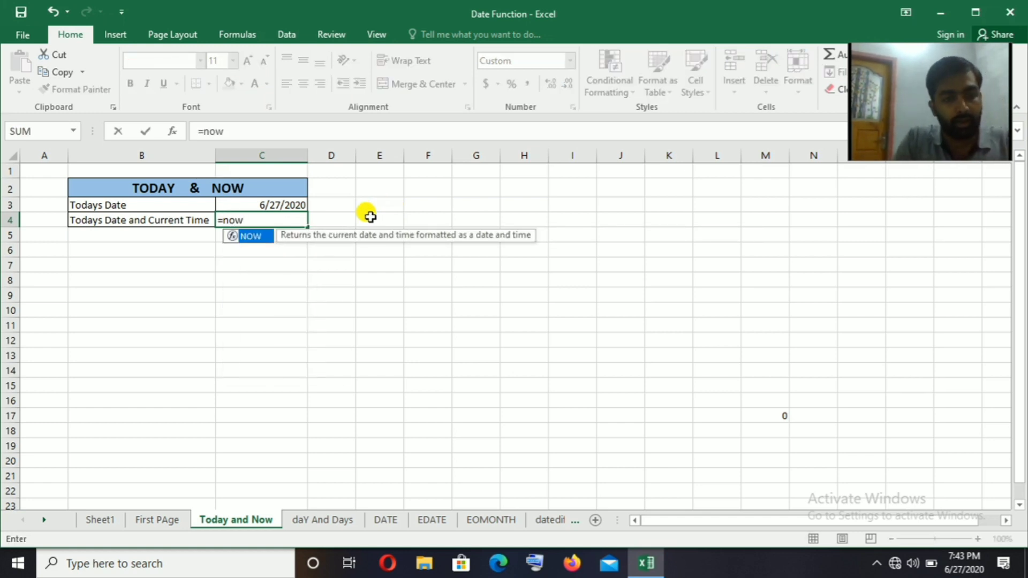
pyautogui.press('Tab')
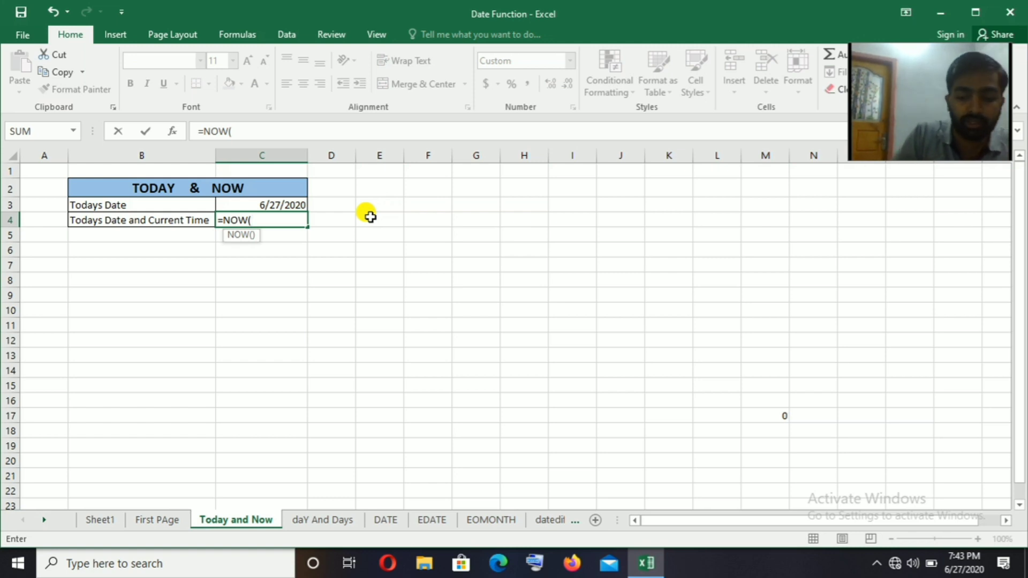
pyautogui.press('Return')
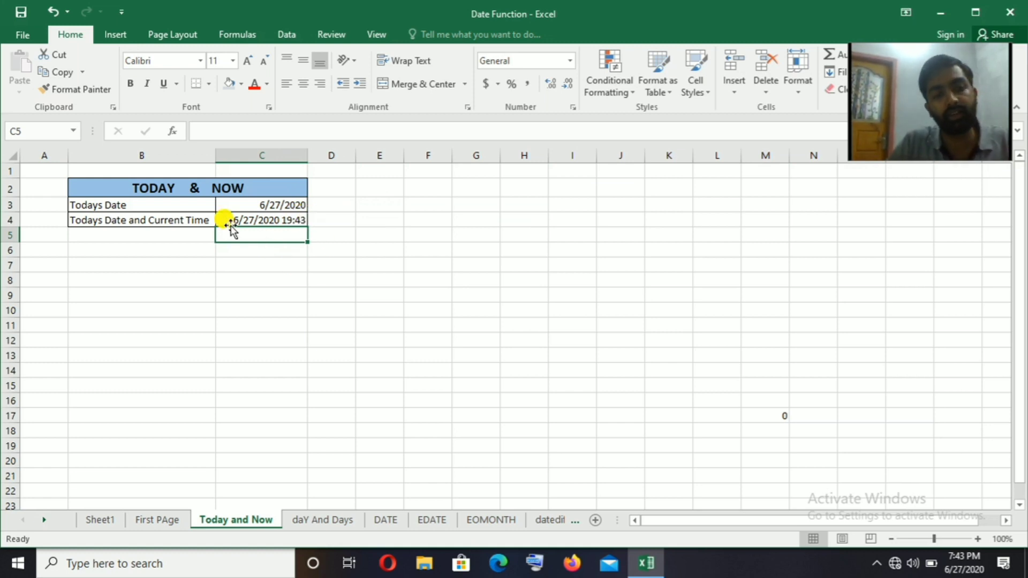
# Insert the current date as a static value in cell C6 and the current time as a static value in C7.
pyautogui.click(255, 251)
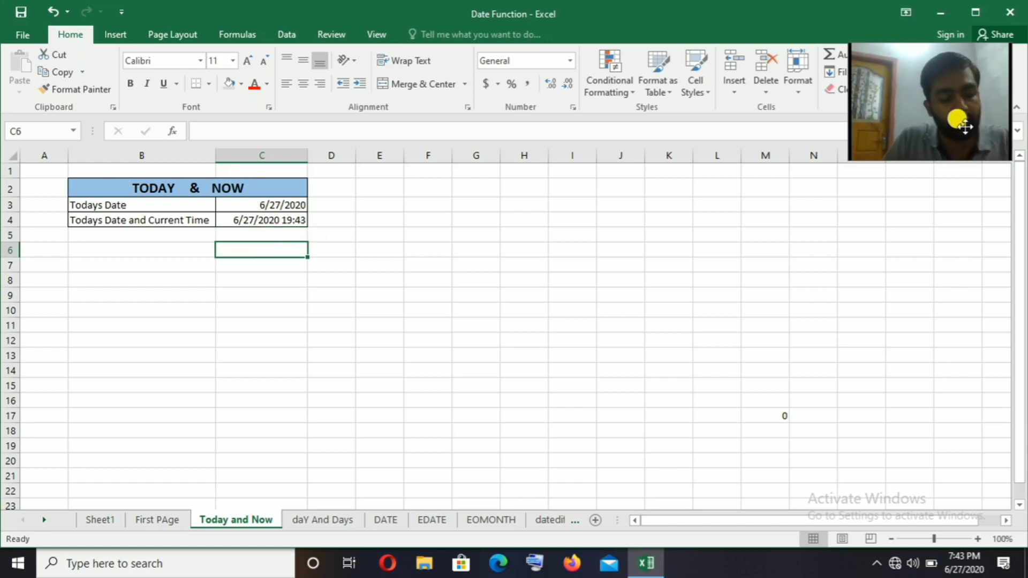
pyautogui.hotkey('ctrl', ';')
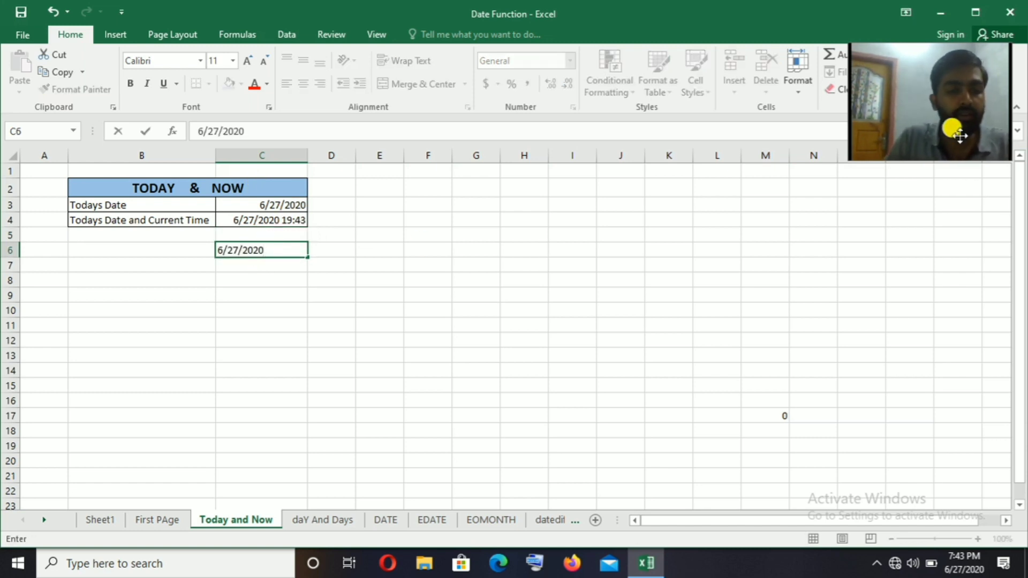
pyautogui.click(248, 264)
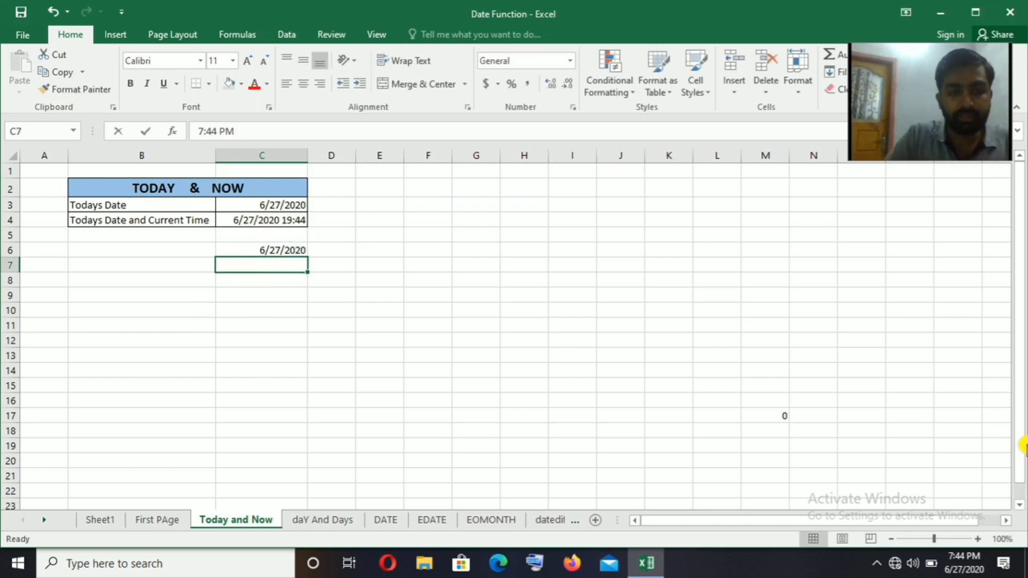
pyautogui.hotkey('ctrl', 'shift', ';')
pyautogui.click(527, 327)
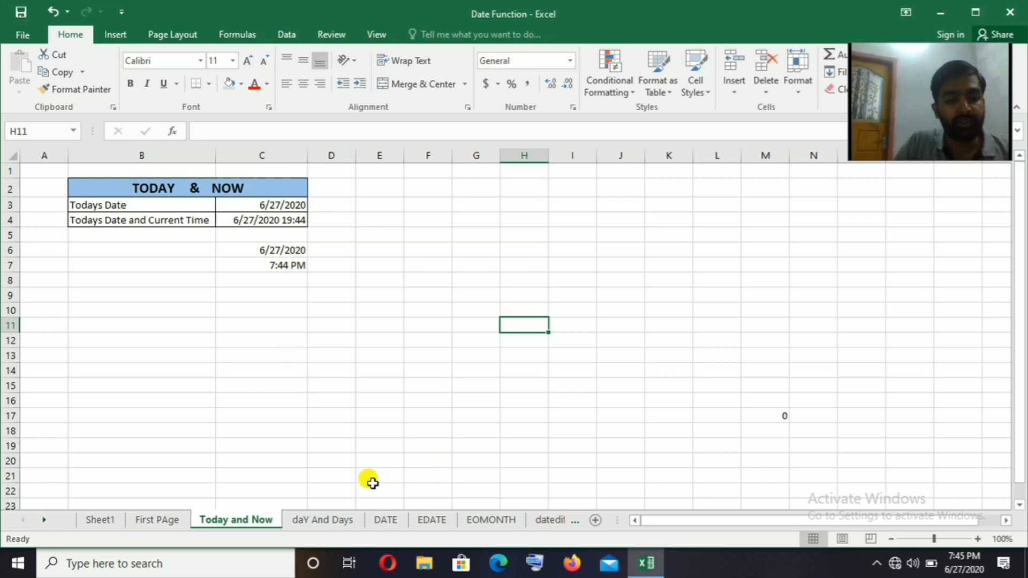
# On the daY And Days sheet, enter =DAY(A3) in cell B3 to extract the day from the first date.
pyautogui.click(323, 519)
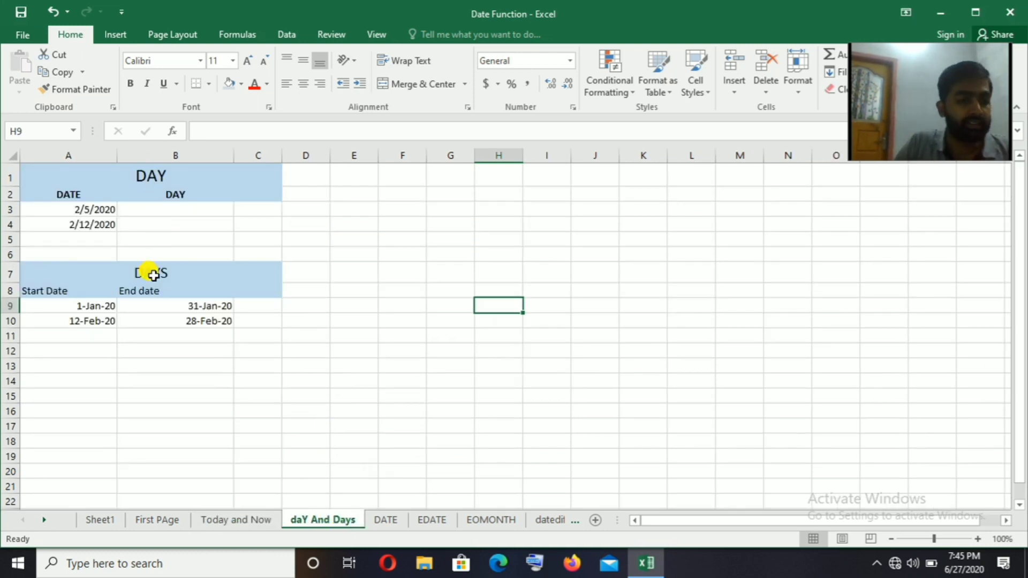
pyautogui.click(177, 209)
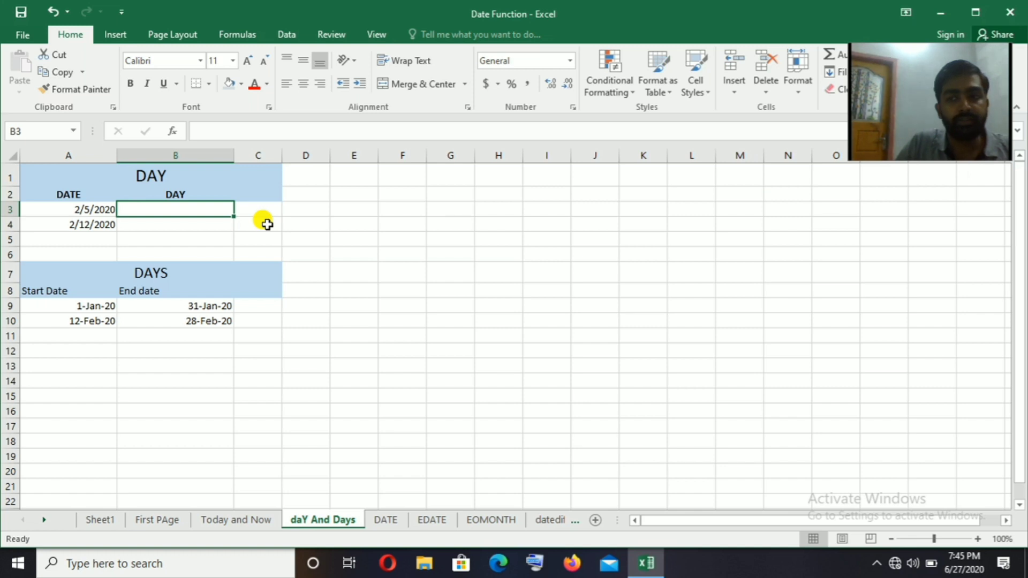
pyautogui.click(102, 212)
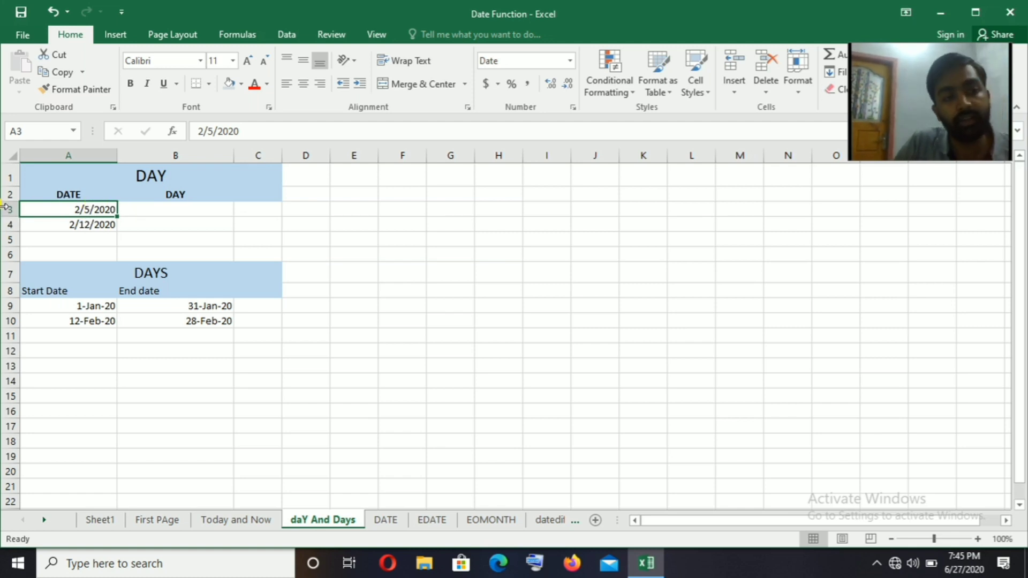
pyautogui.click(194, 210)
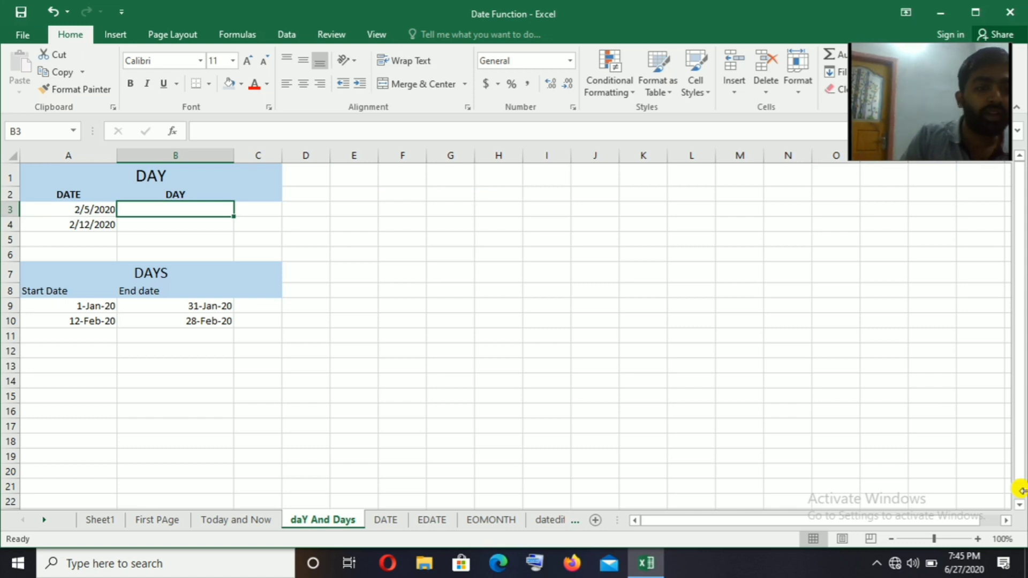
pyautogui.write('=day')
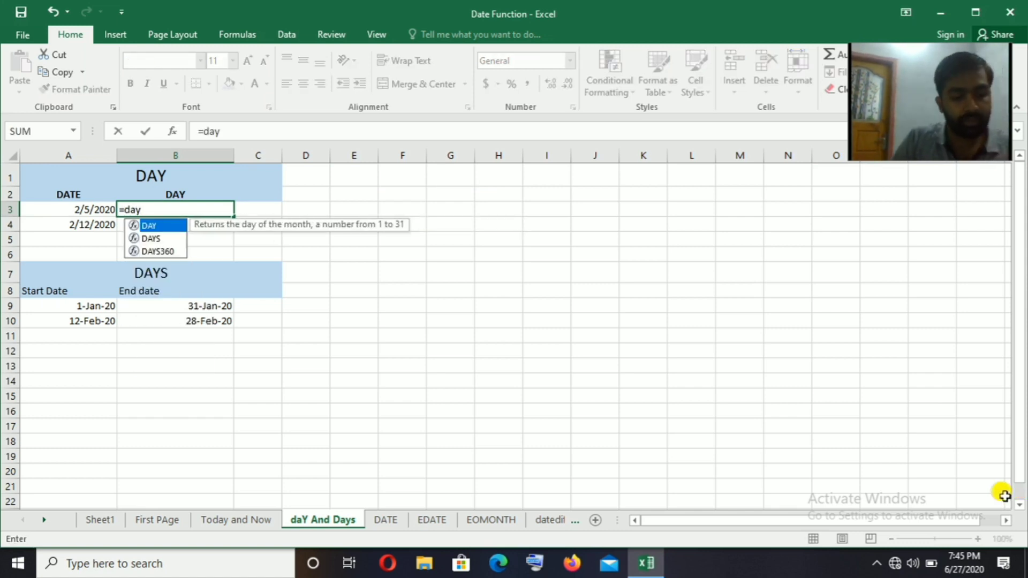
pyautogui.press('Tab')
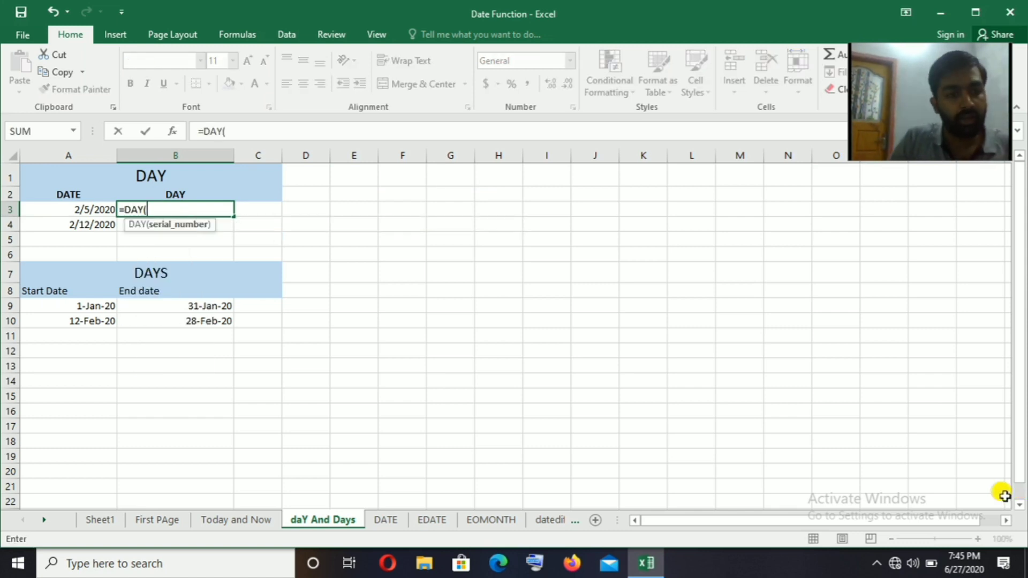
pyautogui.click(93, 207)
pyautogui.press('Return')
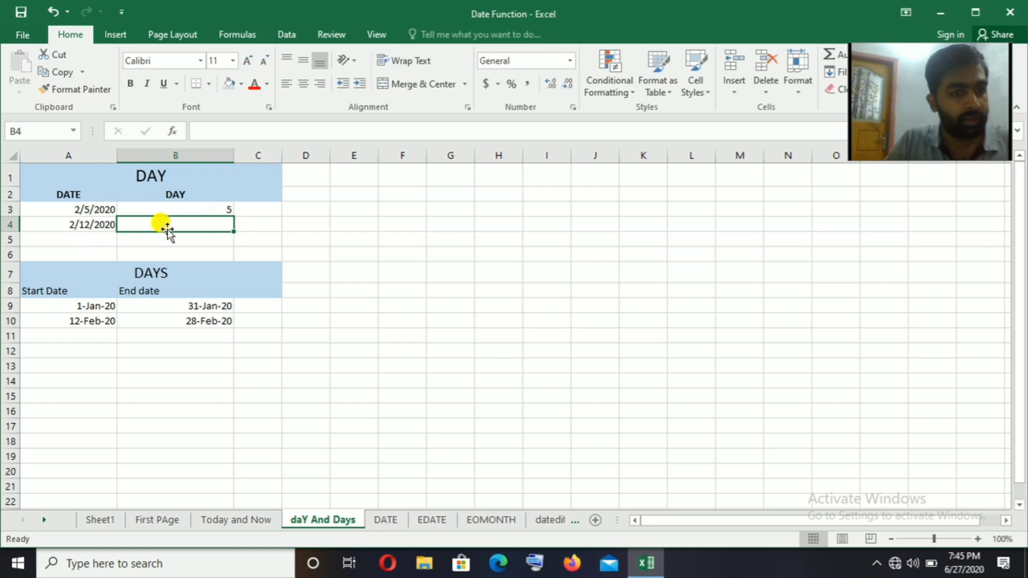
# Fill the DAY formula from cell B3 down to B4.
pyautogui.click(215, 210)
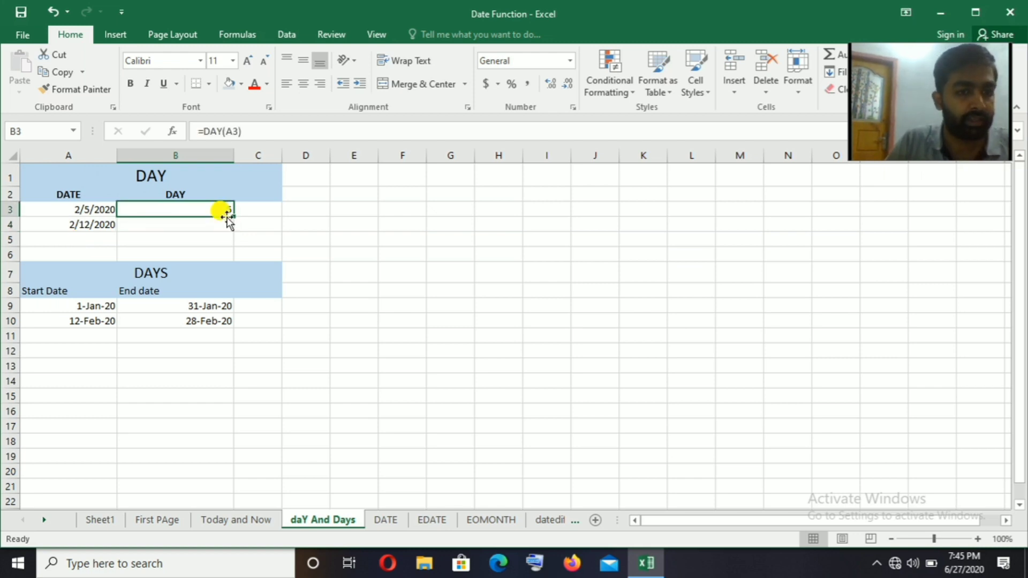
pyautogui.moveTo(227, 216); pyautogui.dragTo(230, 225)
pyautogui.click(292, 224)
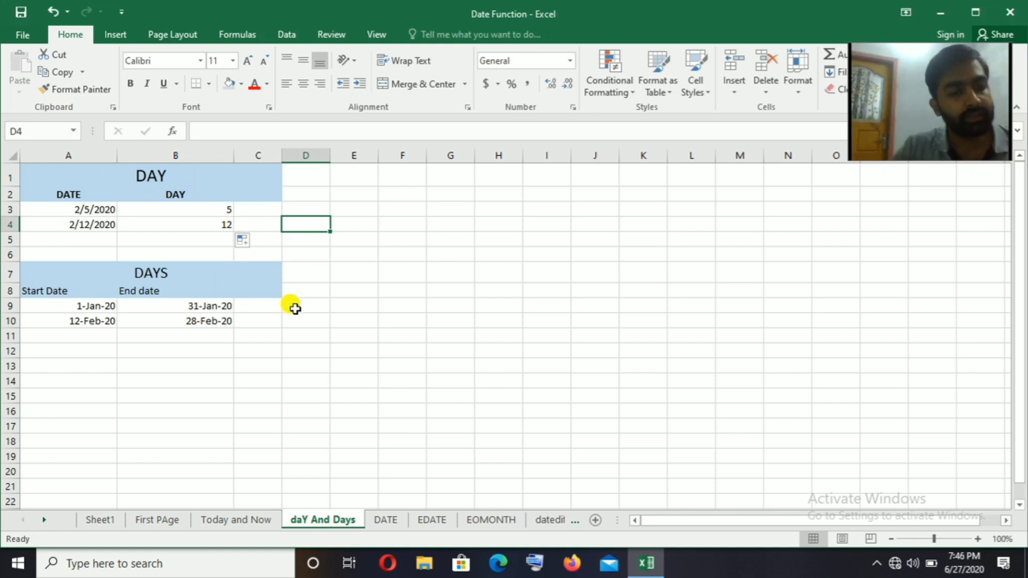
# Enter =DAYS(B9,A9) in cell C9 to count the days between the first start and end dates.
pyautogui.click(265, 303)
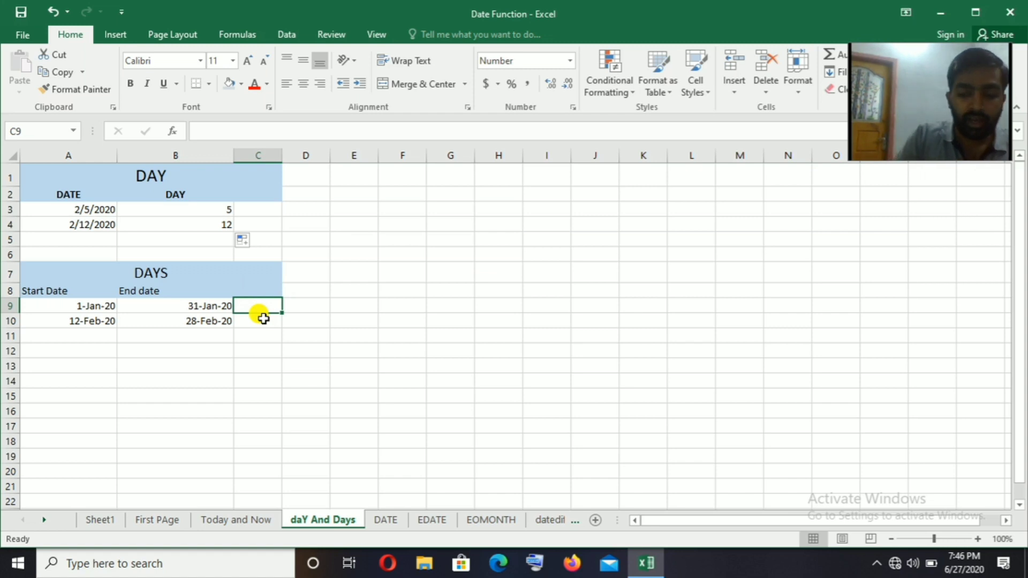
pyautogui.write('=')
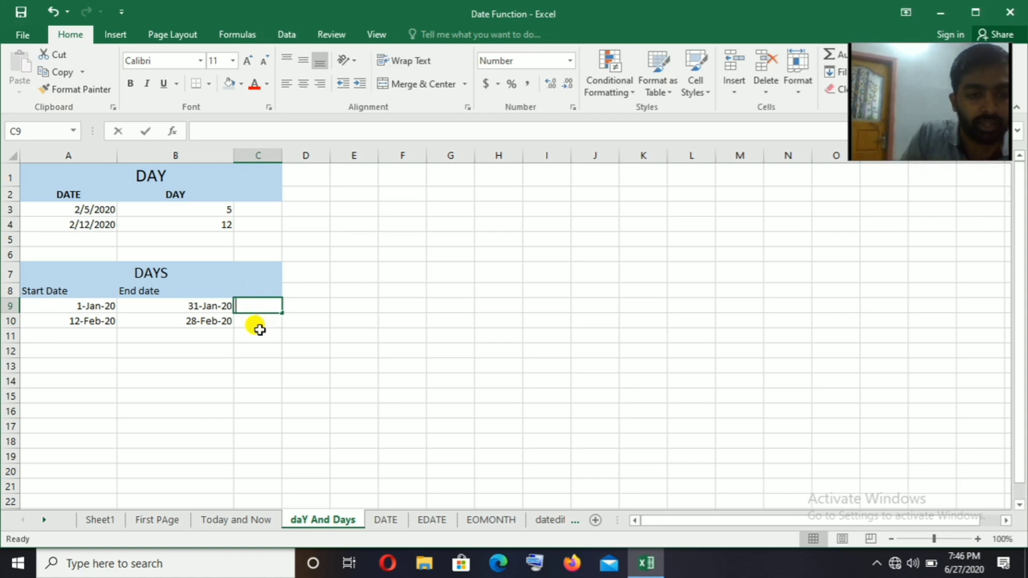
pyautogui.write('day')
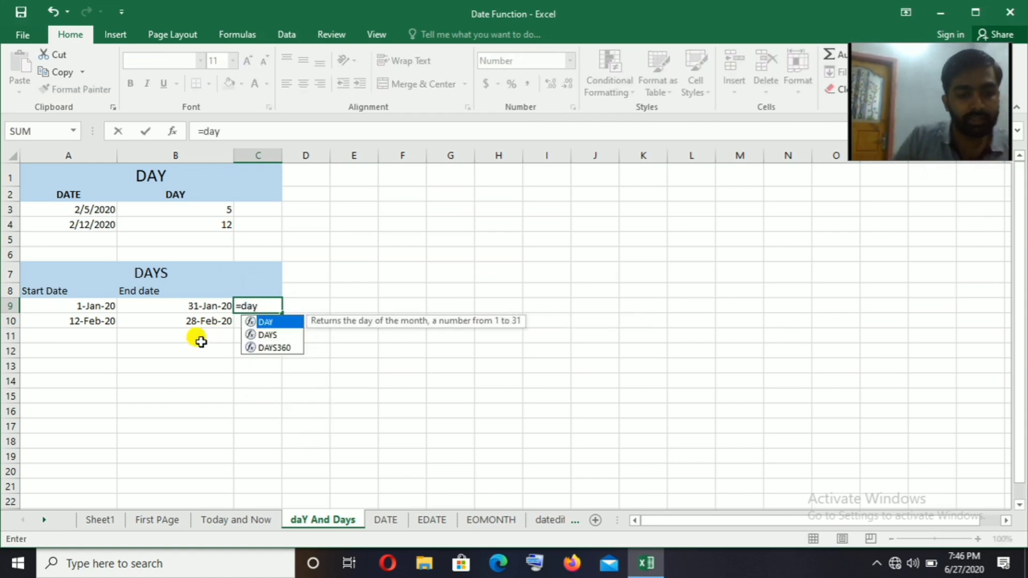
pyautogui.write('s')
pyautogui.press('Tab')
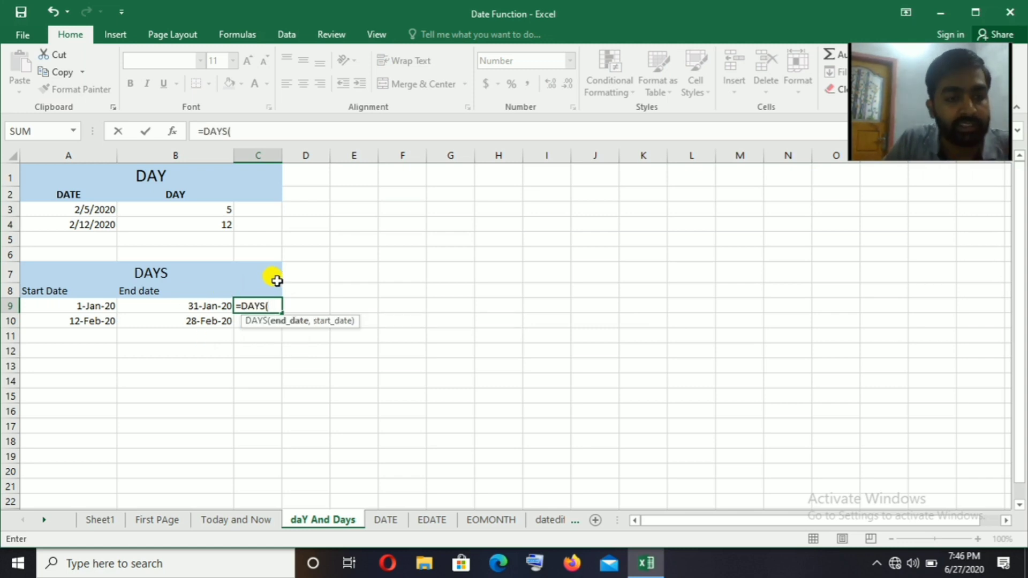
pyautogui.click(209, 306)
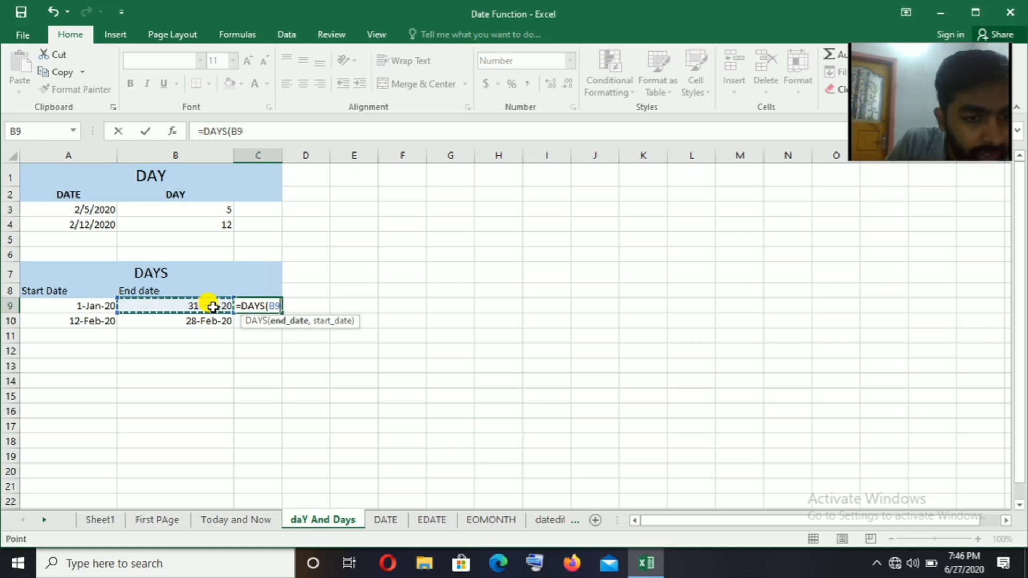
pyautogui.write(',')
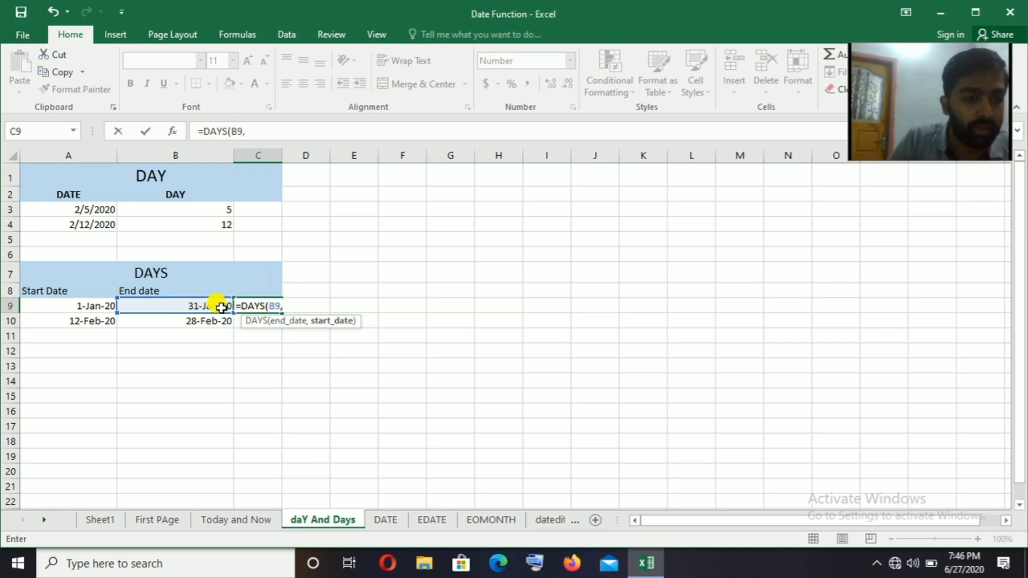
pyautogui.click(80, 305)
pyautogui.press('Return')
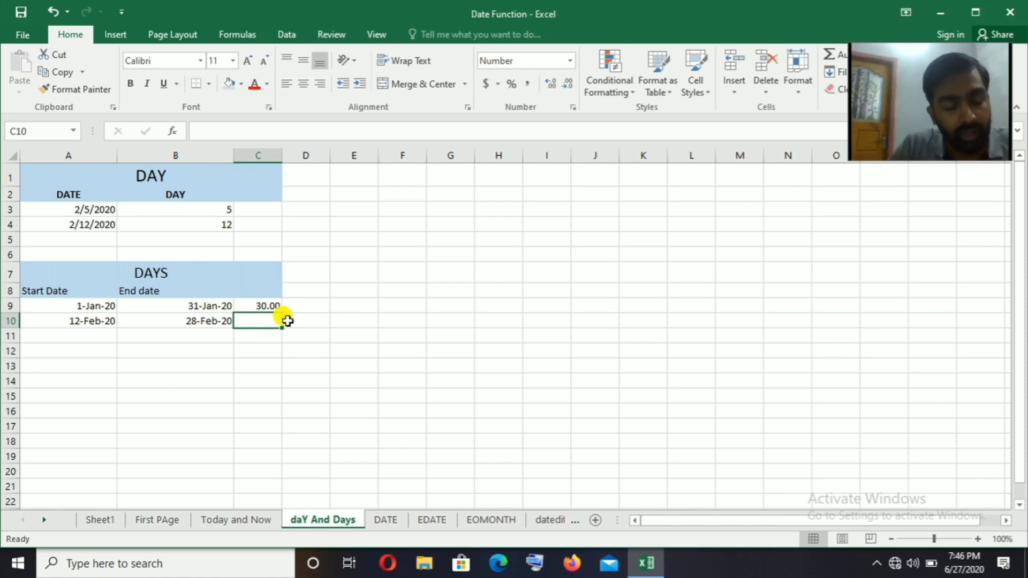
# Fill the DAYS formula from cell C9 down to C10.
pyautogui.click(334, 305)
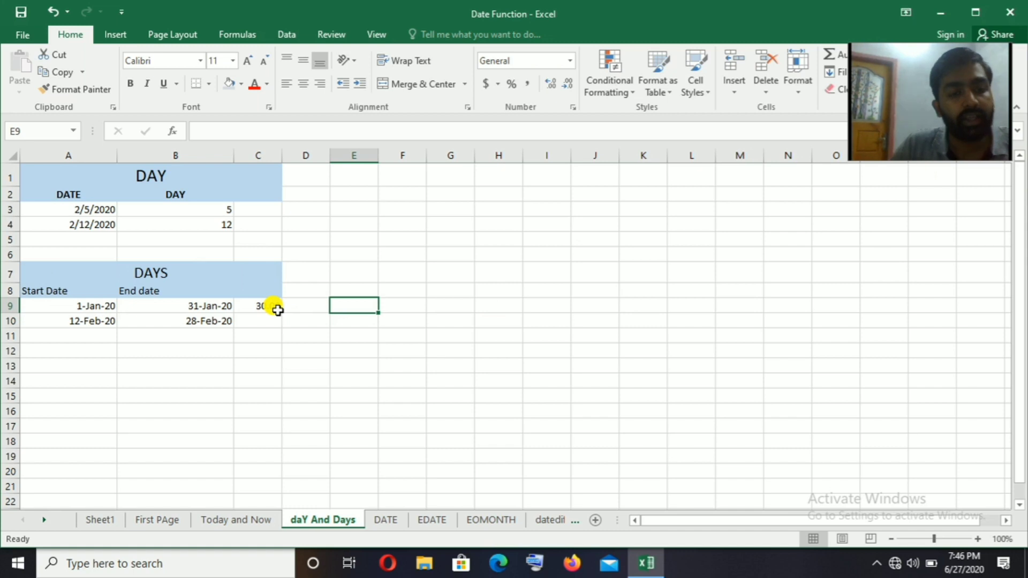
pyautogui.click(263, 304)
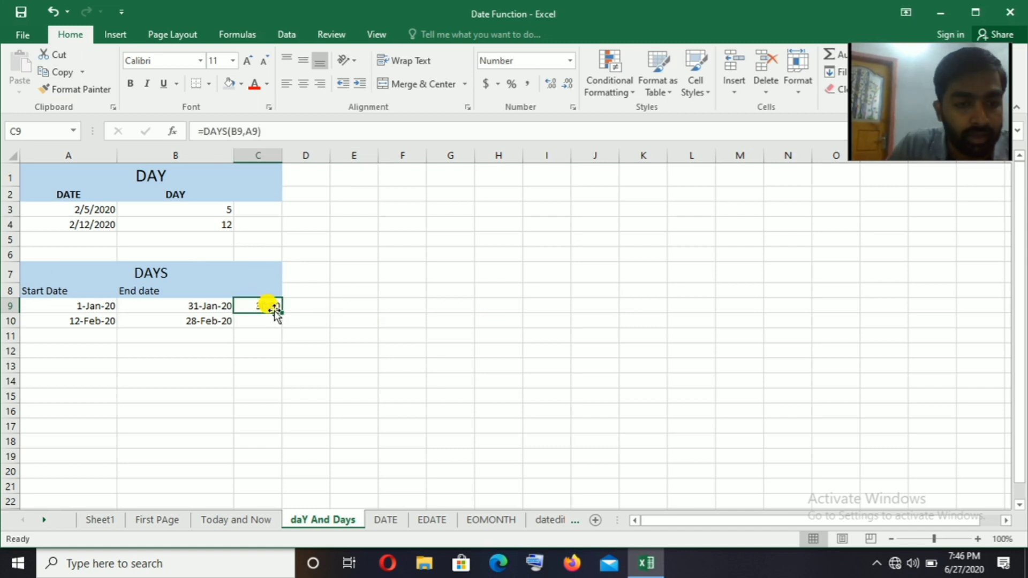
pyautogui.moveTo(281, 312); pyautogui.dragTo(270, 321)
pyautogui.click(334, 319)
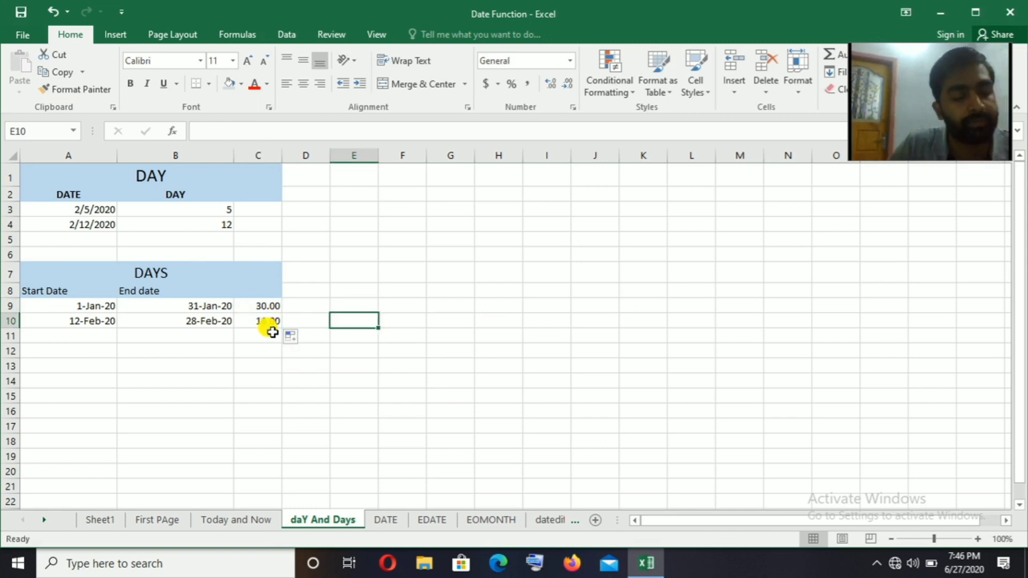
pyautogui.click(262, 344)
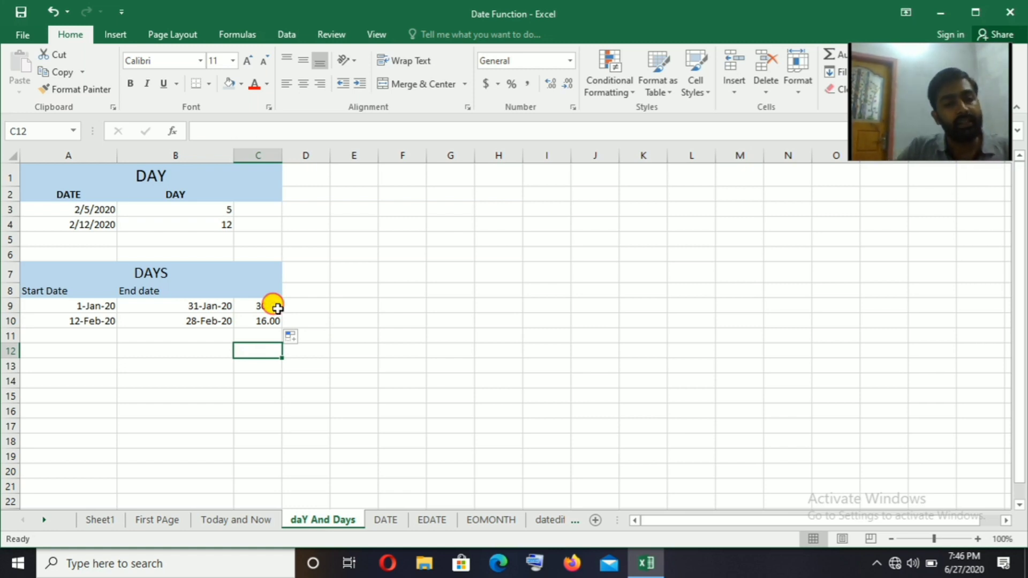
pyautogui.click(277, 308)
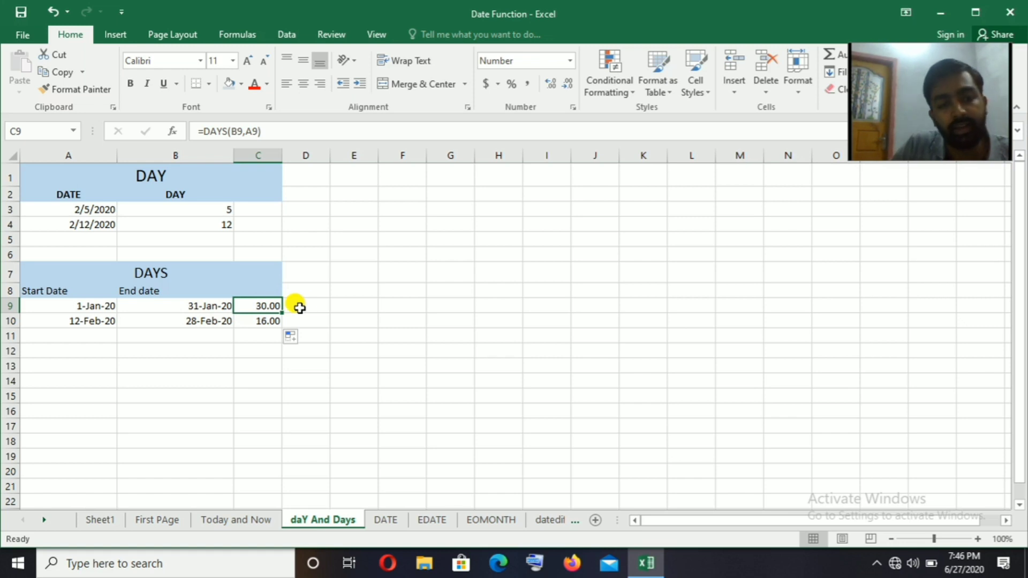
pyautogui.click(340, 303)
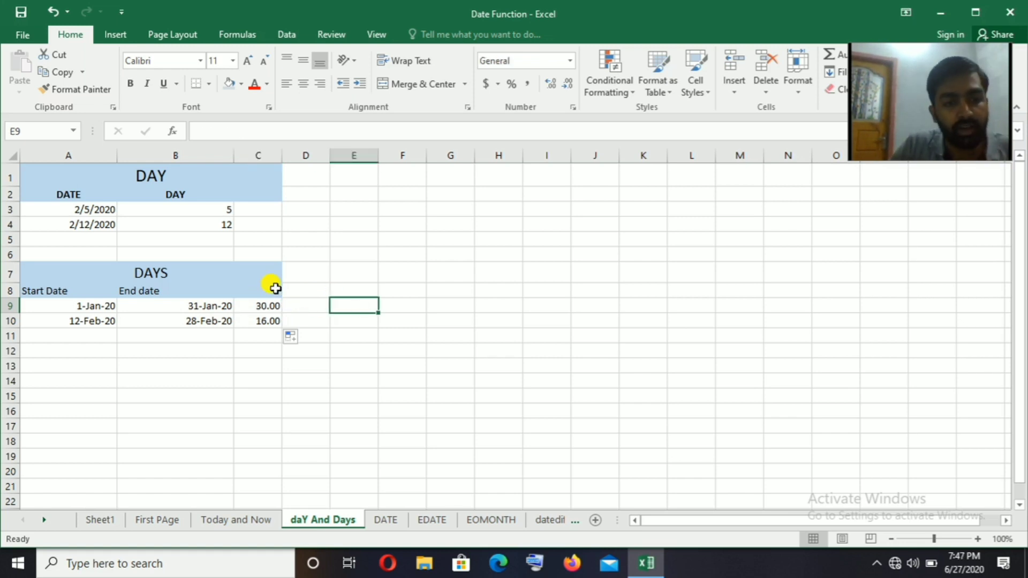
# Change the formula in cell C9 to =DAYS(B9,A9)+1 so both dates count, and fill it down to C10.
pyautogui.click(259, 310)
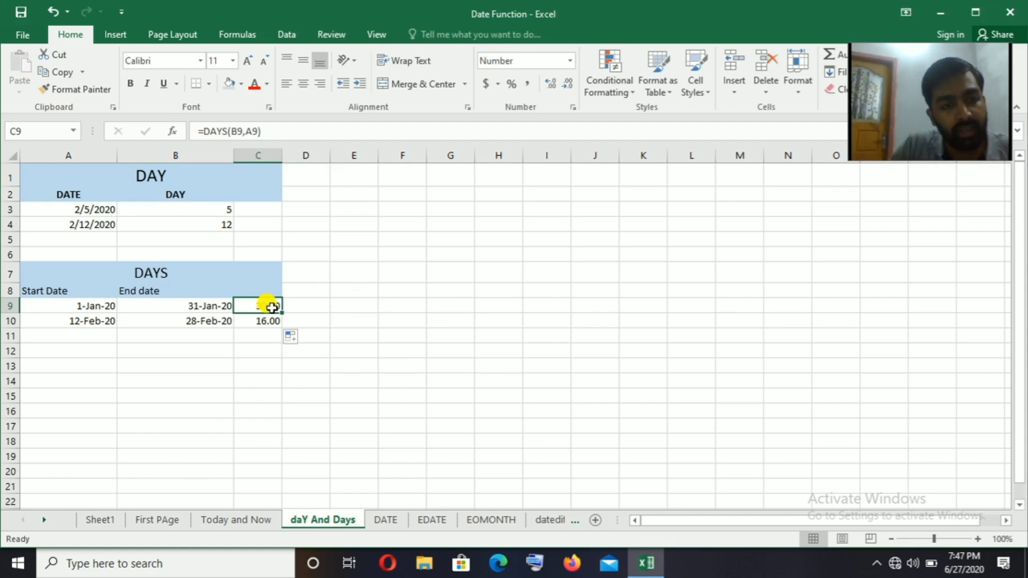
pyautogui.doubleClick(272, 303)
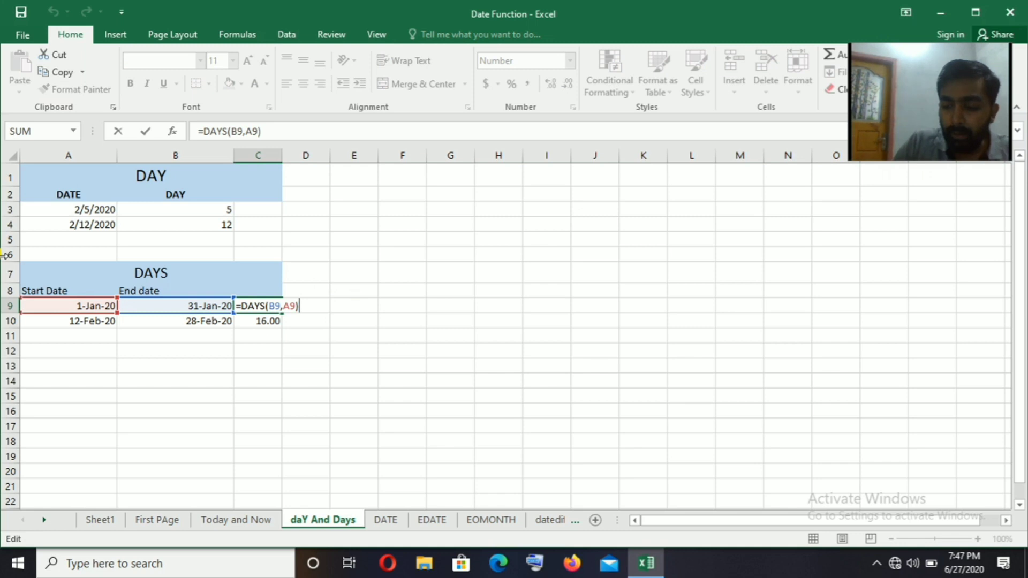
pyautogui.write('+1')
pyautogui.press('Return')
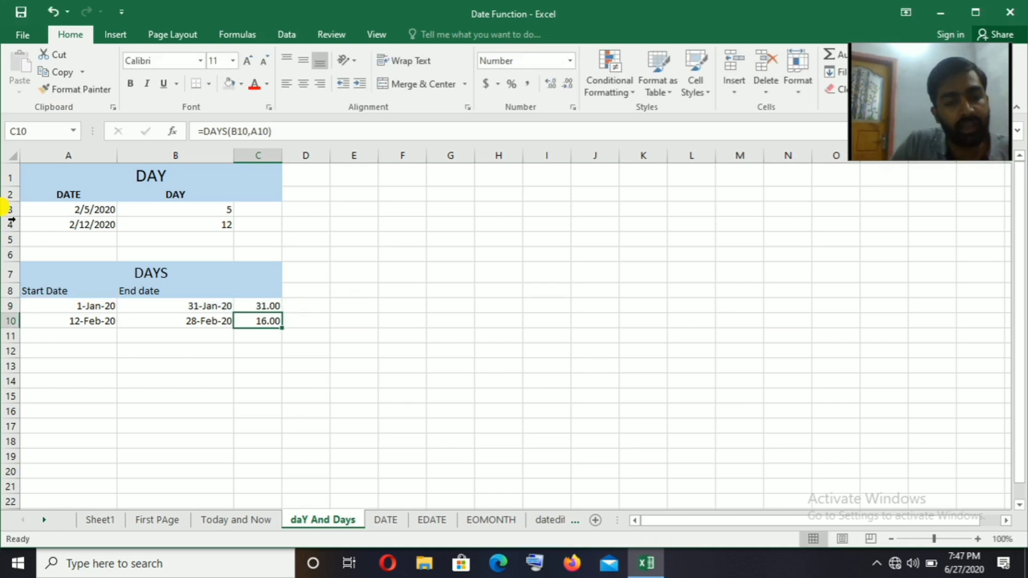
pyautogui.click(276, 307)
pyautogui.moveTo(284, 312)
pyautogui.mouseDown()
pyautogui.moveTo(276, 307)
pyautogui.moveTo(283, 322)
pyautogui.mouseUp()
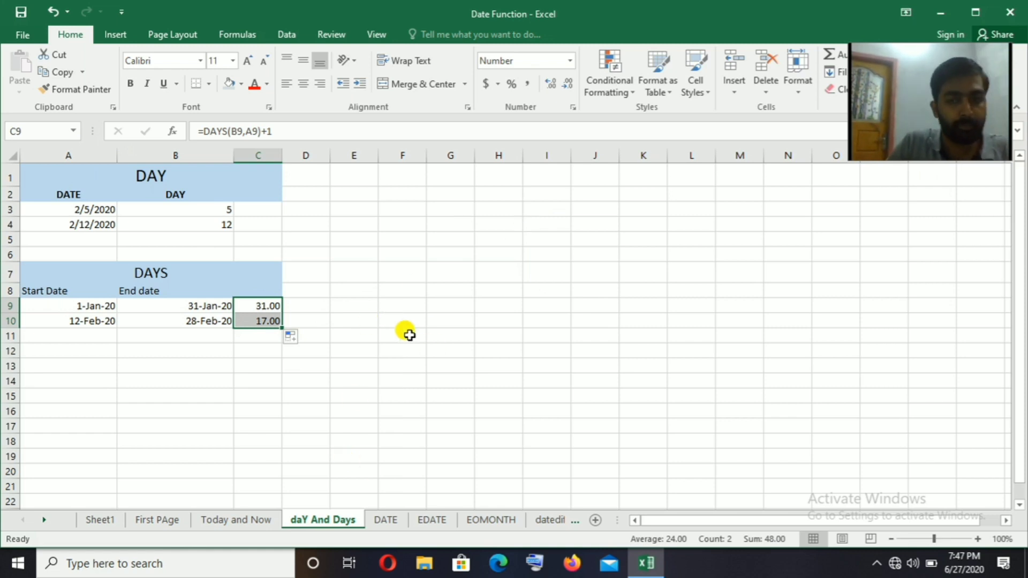
# On the DATE sheet, enter =DATE(C7,C6,C5) in cell C9 to build the birth date from its year, month and day.
pyautogui.hotkey('ctrl', 'pagedown')
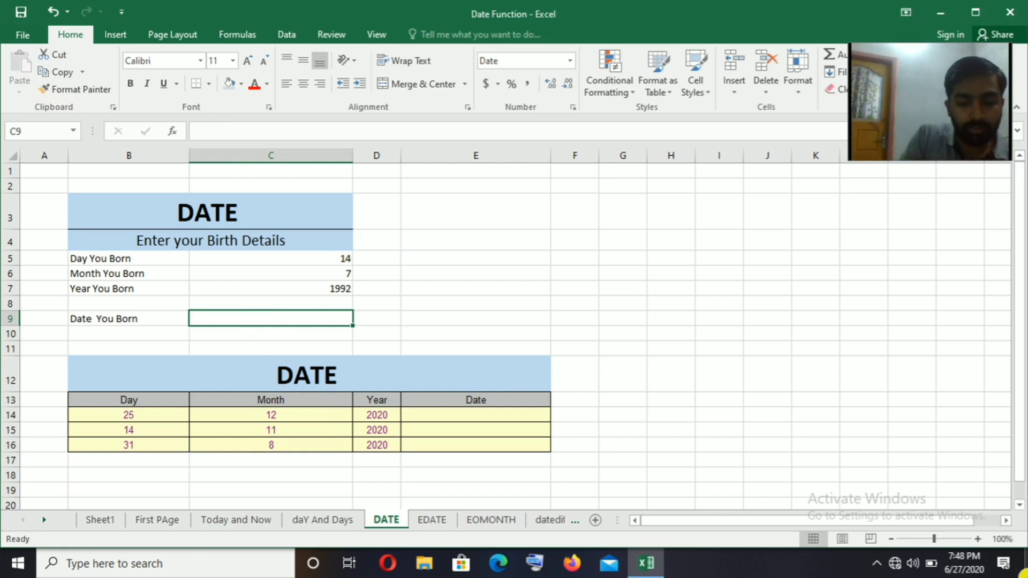
pyautogui.write('=dat')
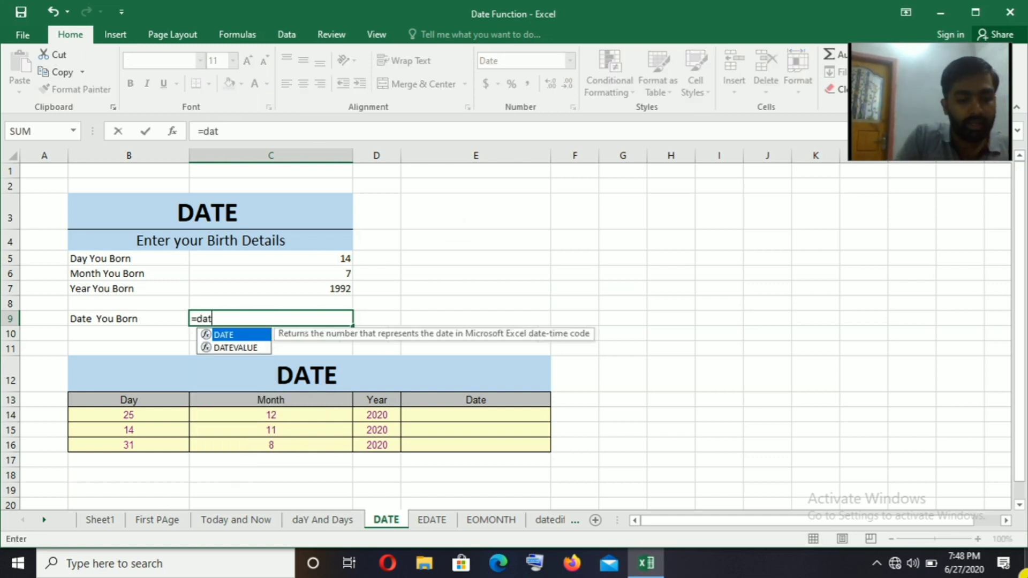
pyautogui.press('Tab')
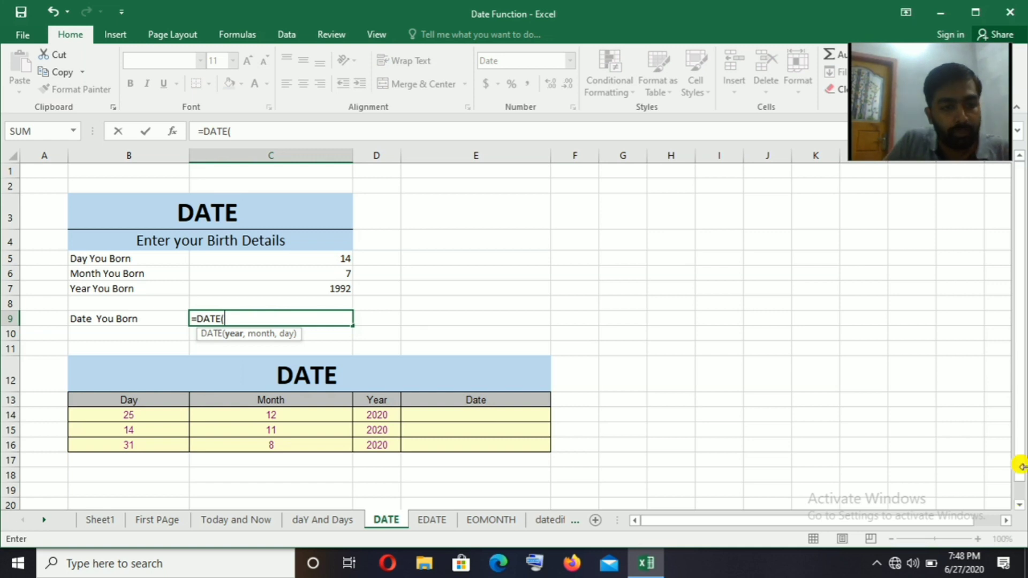
pyautogui.click(314, 288)
pyautogui.write(',')
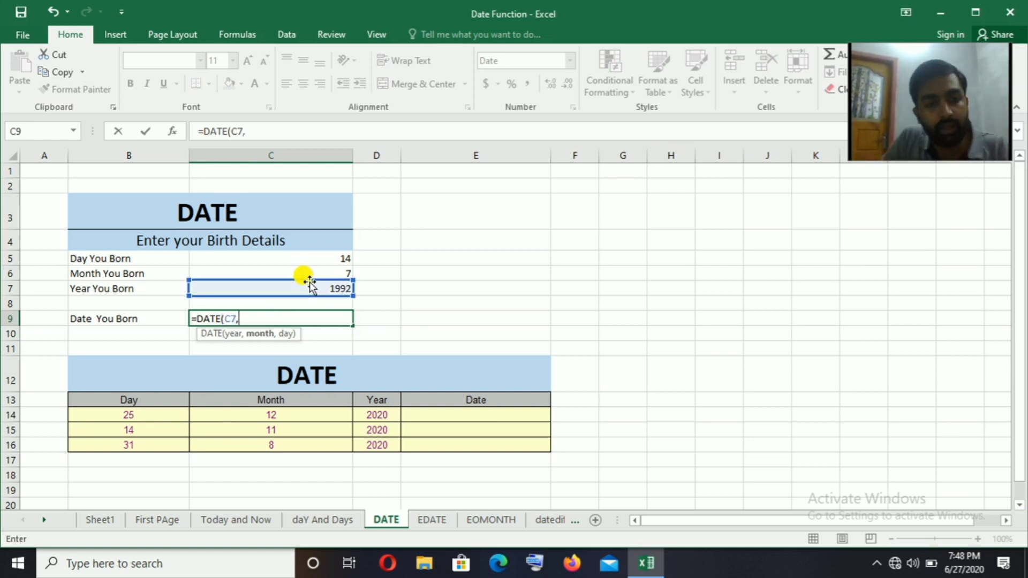
pyautogui.click(334, 273)
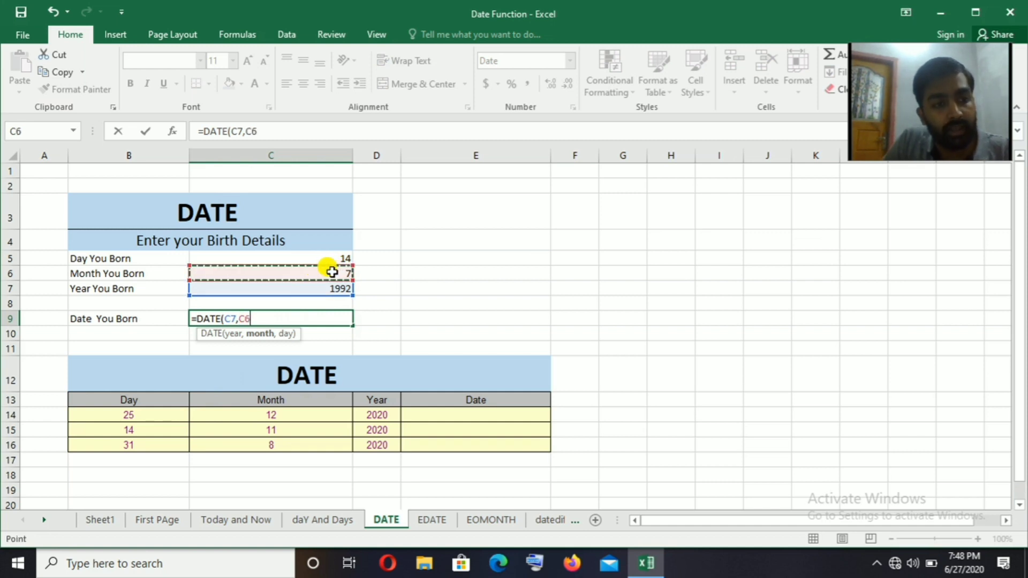
pyautogui.write(',')
pyautogui.click(324, 259)
pyautogui.write(')')
pyautogui.press('Return')
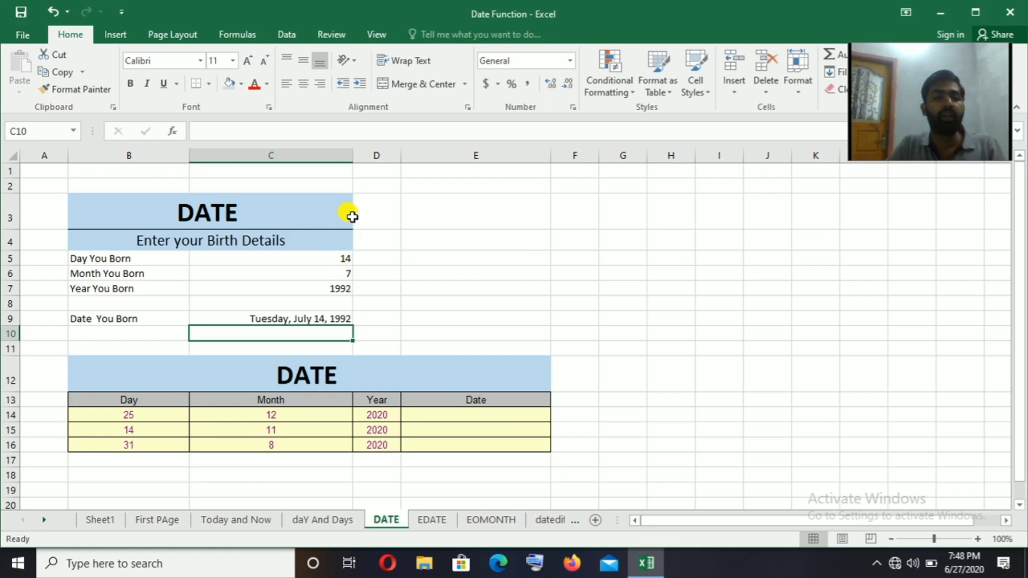
pyautogui.moveTo(523, 254); pyautogui.dragTo(575, 273)
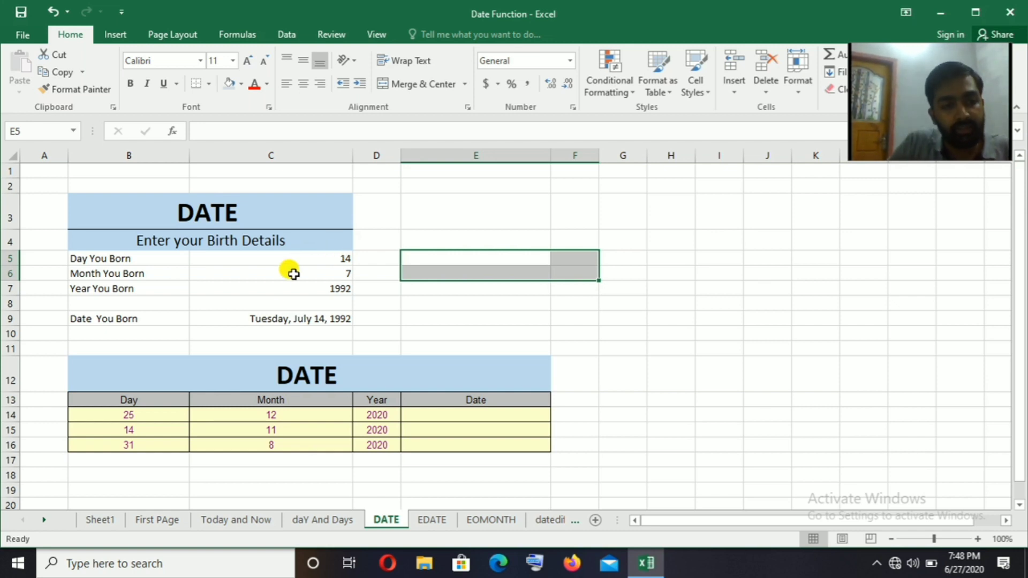
# Enter =DATE(D14,C14,B14) in cell E14 of the lower DATE table and fill it down to E16.
pyautogui.click(471, 411)
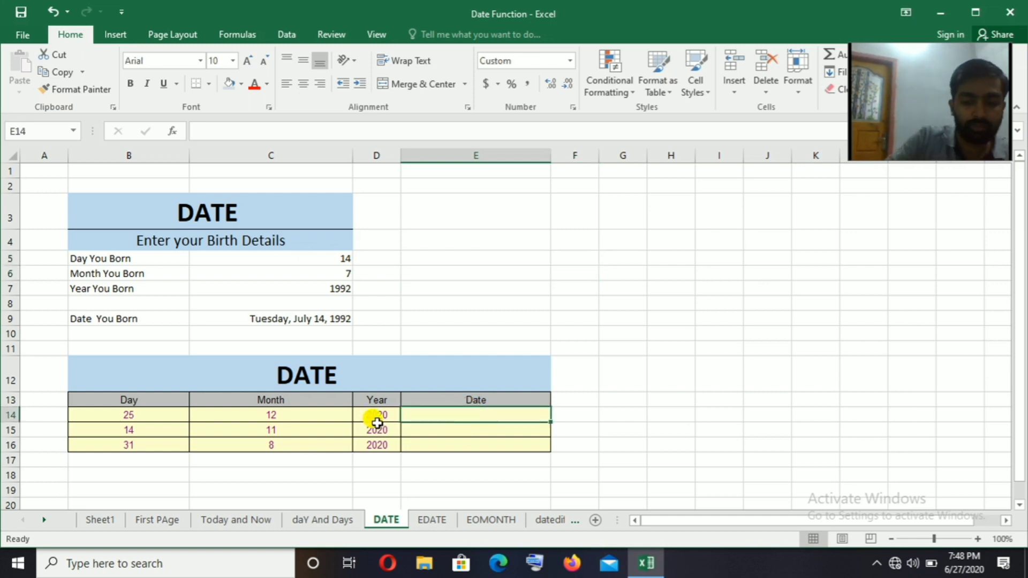
pyautogui.write('=da')
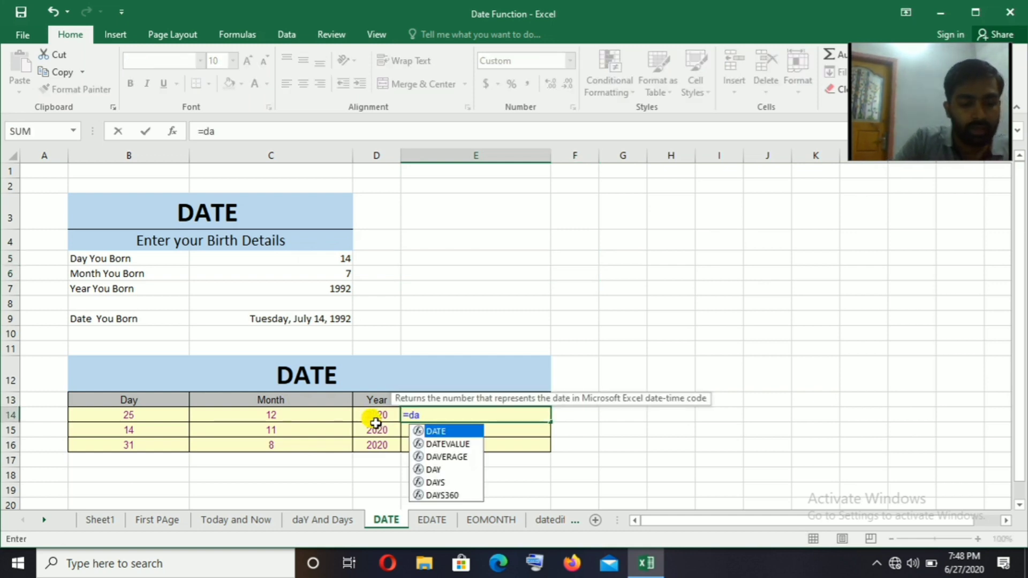
pyautogui.write('t')
pyautogui.press('Tab')
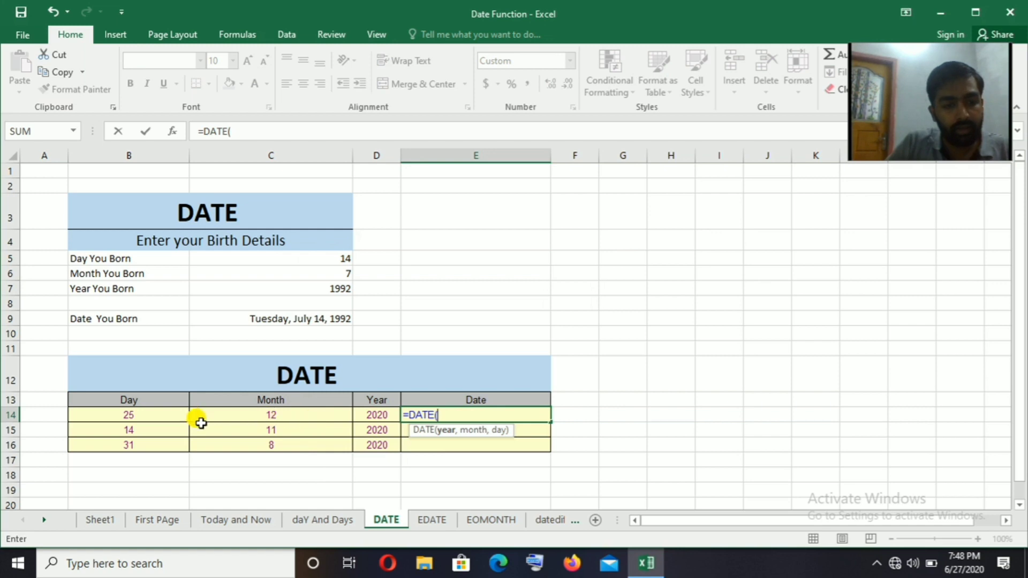
pyautogui.click(378, 413)
pyautogui.write(',')
pyautogui.click(299, 414)
pyautogui.write(',')
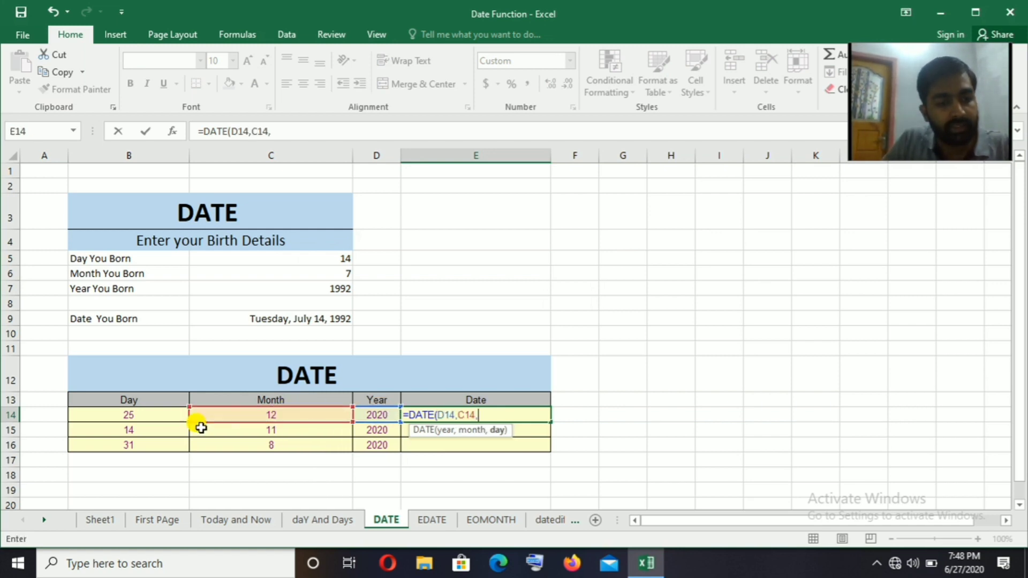
pyautogui.click(165, 416)
pyautogui.press('Return')
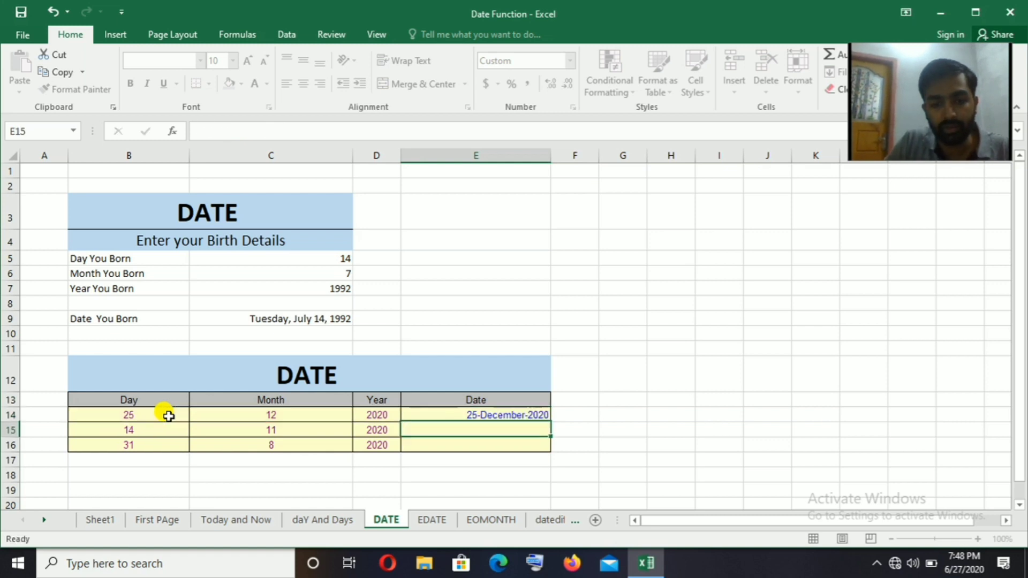
pyautogui.click(509, 415)
pyautogui.moveTo(550, 422); pyautogui.dragTo(552, 448)
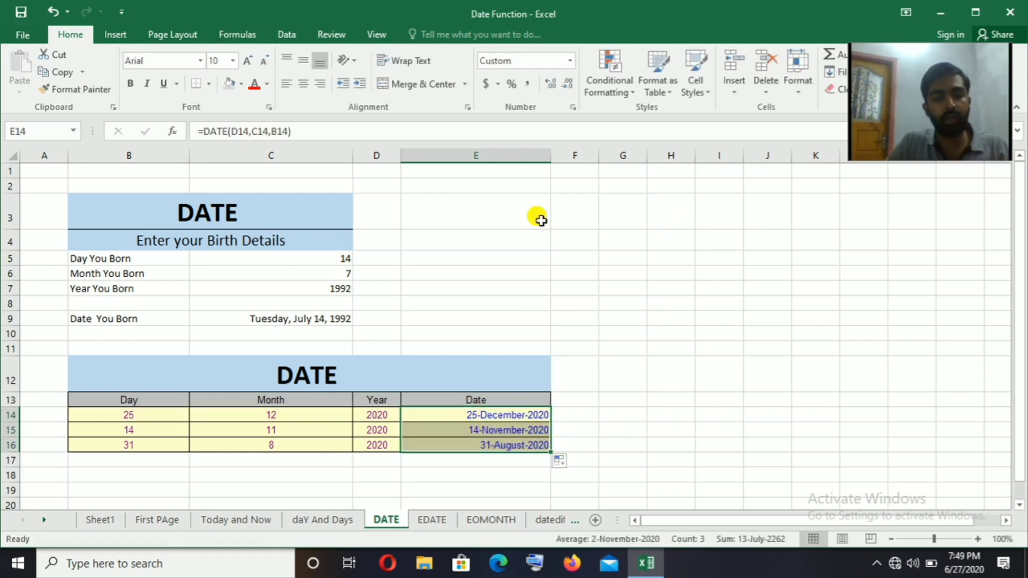
# On the EDATE sheet, enter =EDATE(D5,F5) in cell G5 to calculate the first customer's due date from the credit period.
pyautogui.click(433, 520)
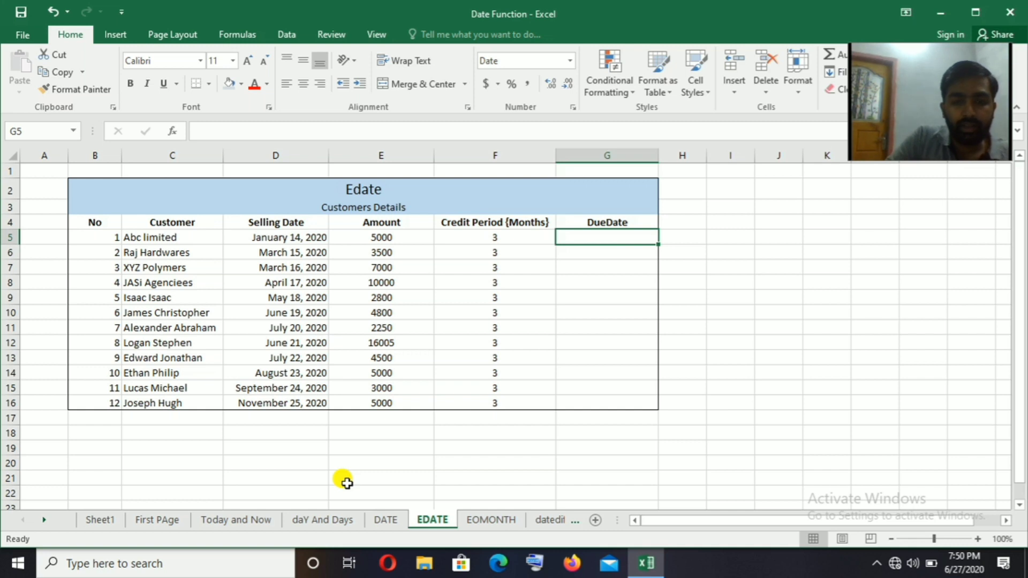
pyautogui.write('=eda')
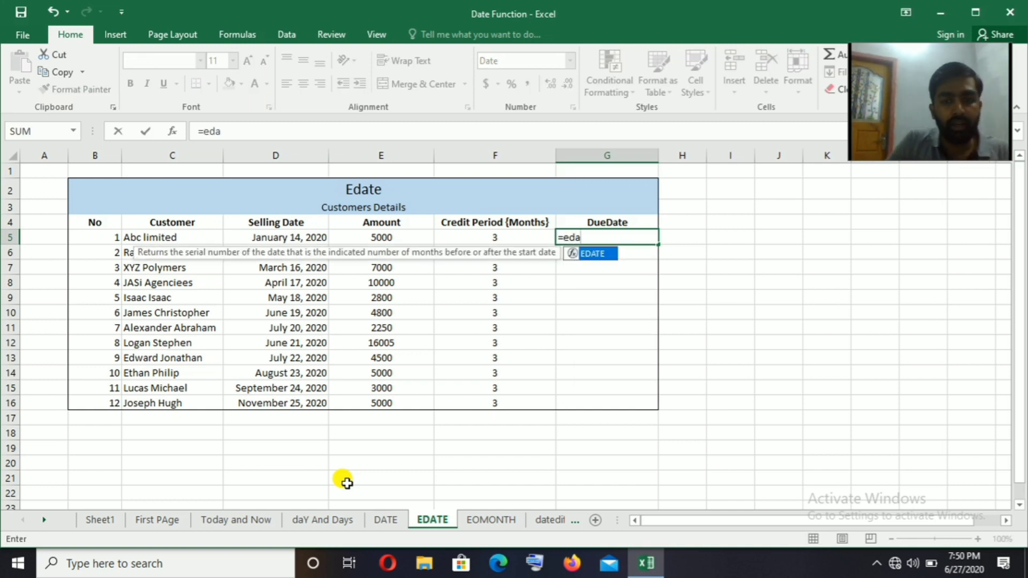
pyautogui.press('Tab')
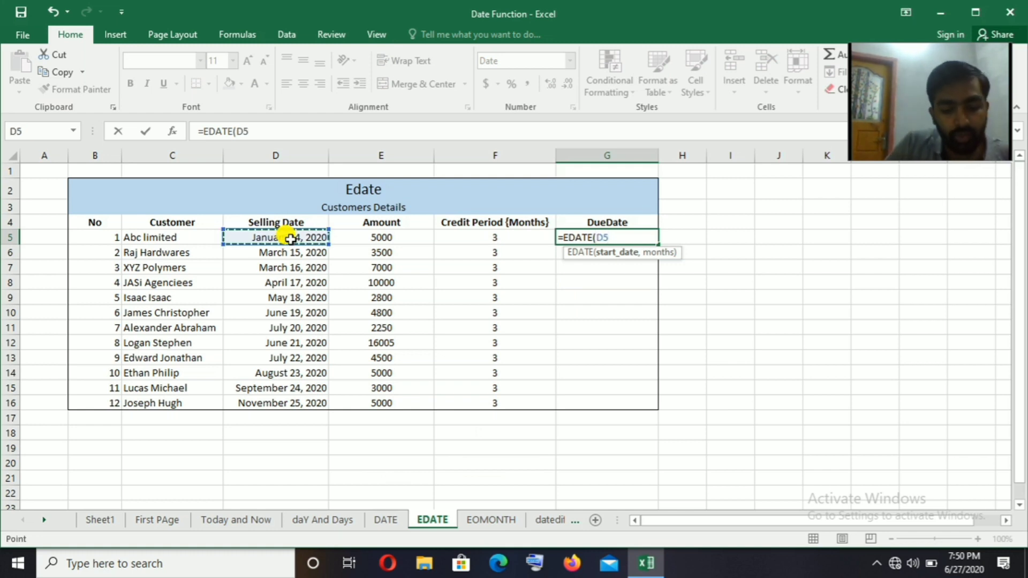
pyautogui.write(',')
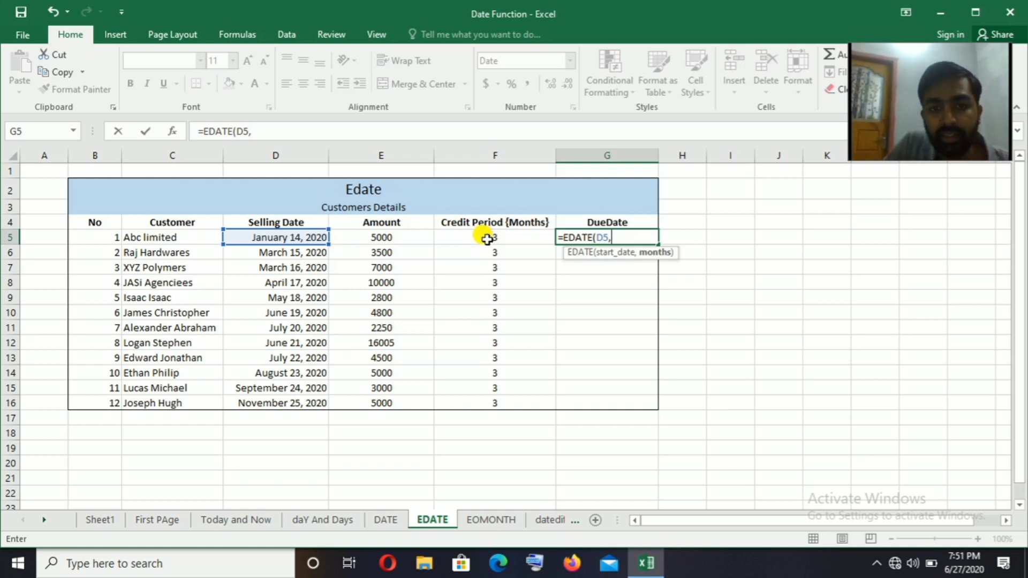
pyautogui.click(491, 238)
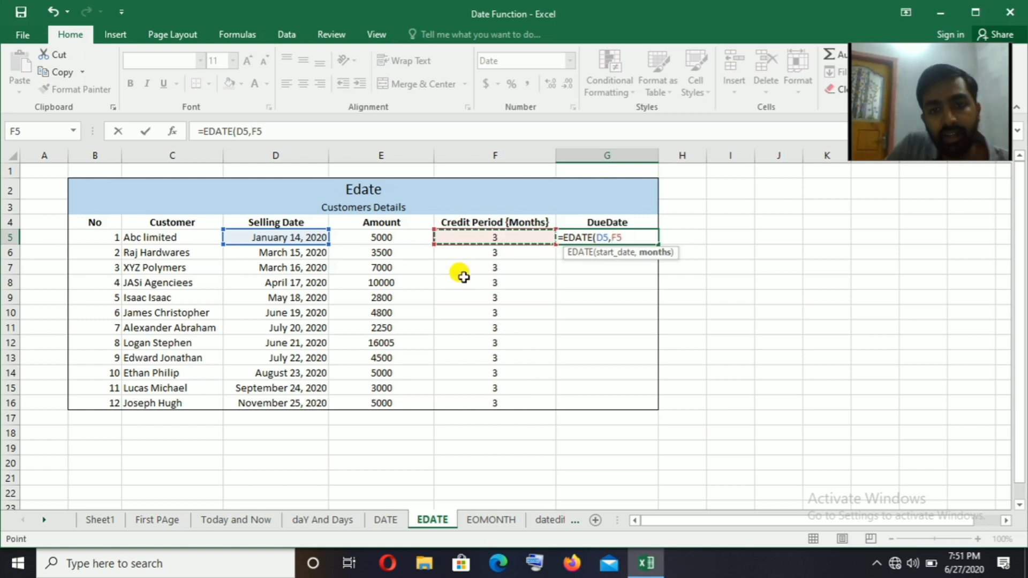
pyautogui.press('Return')
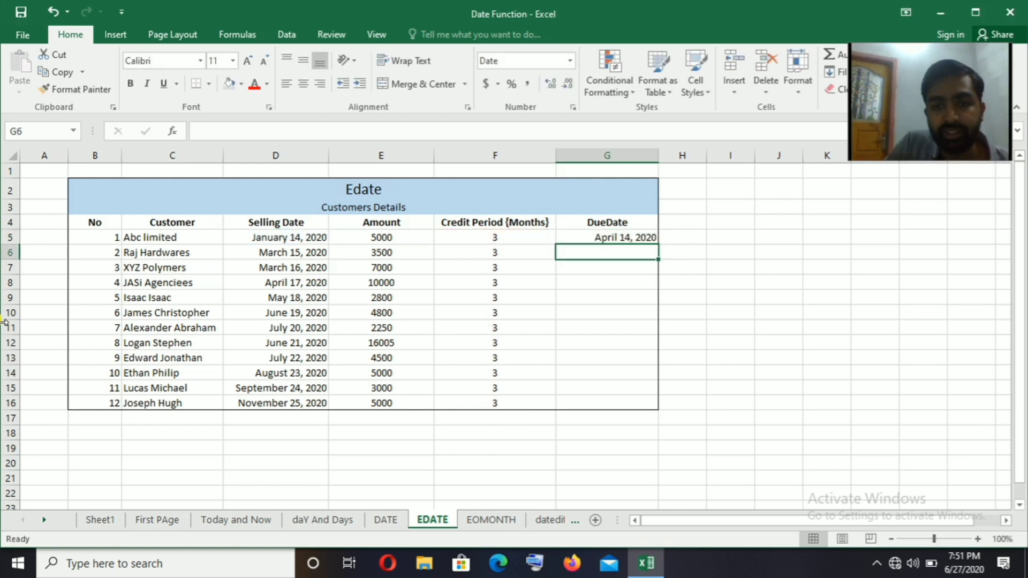
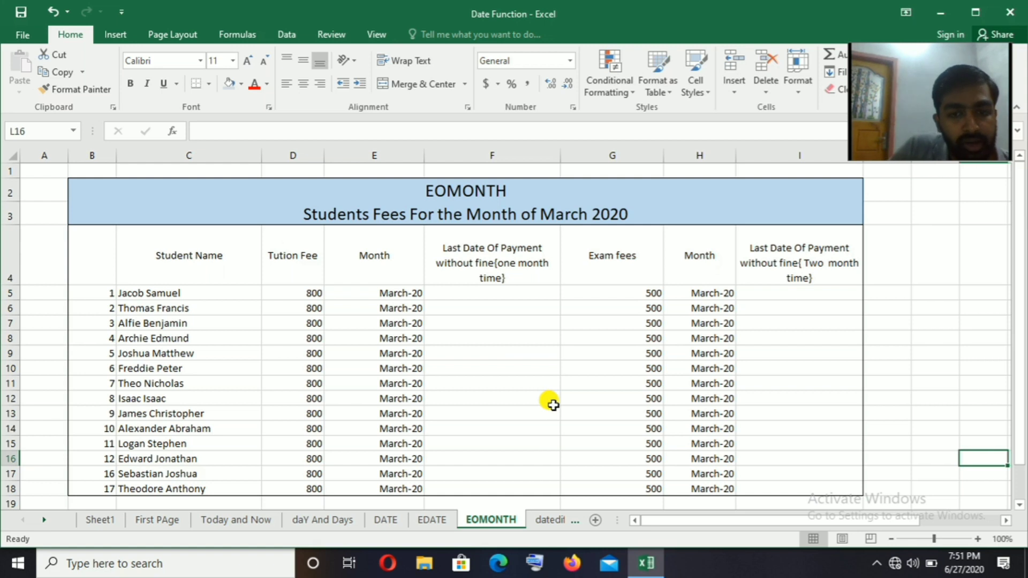
# On the EOMONTH sheet, enter =EOMONTH(E5,1) in cell F5 for the first student's last tuition payment date.
pyautogui.click(498, 294)
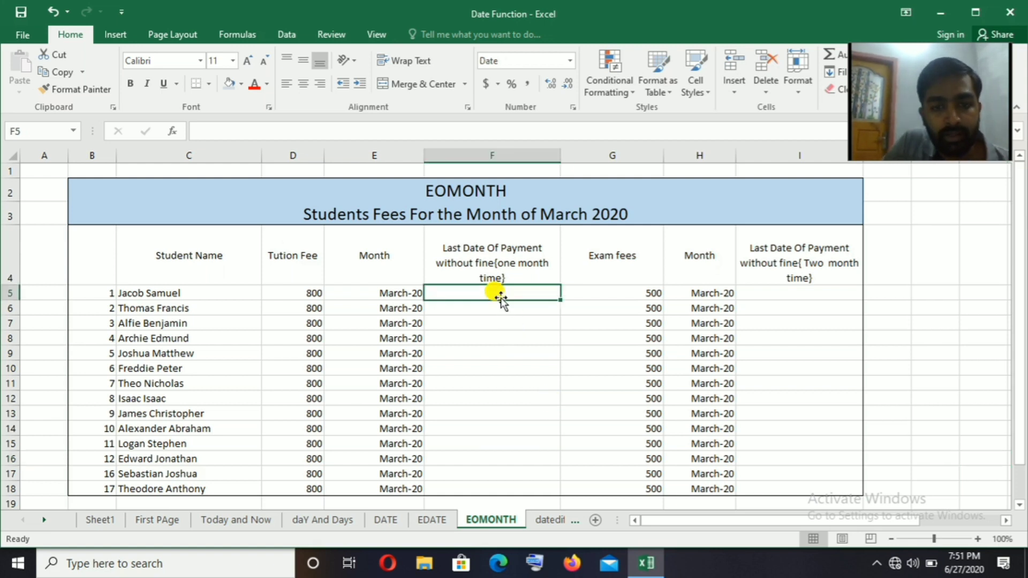
pyautogui.write('=')
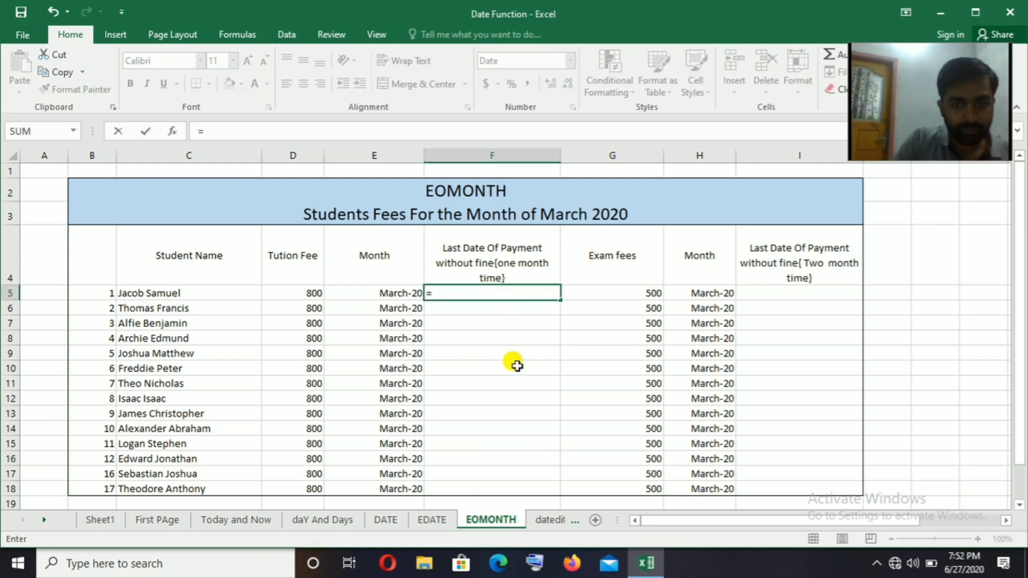
pyautogui.write('eom')
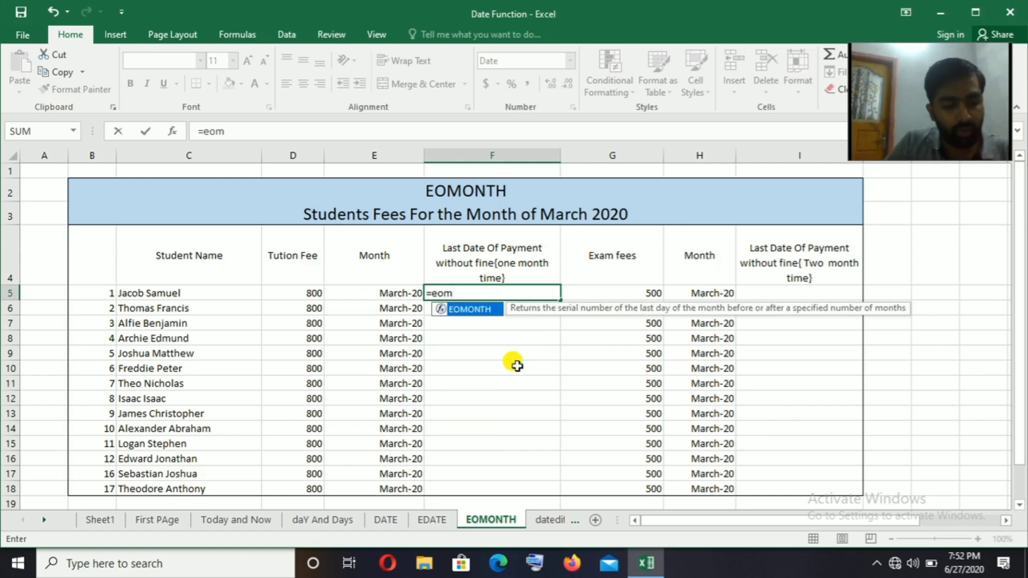
pyautogui.press('Tab')
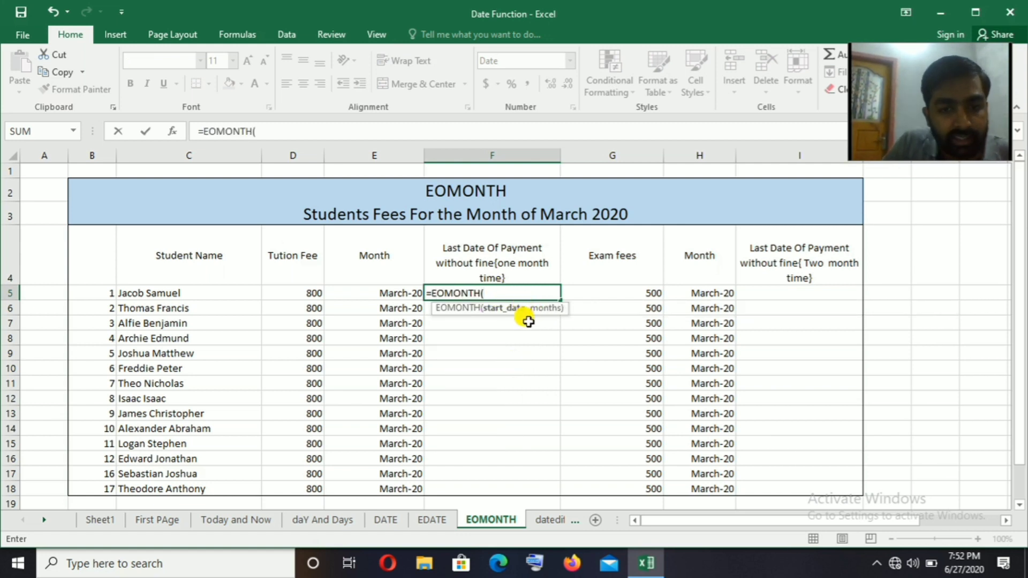
pyautogui.click(369, 293)
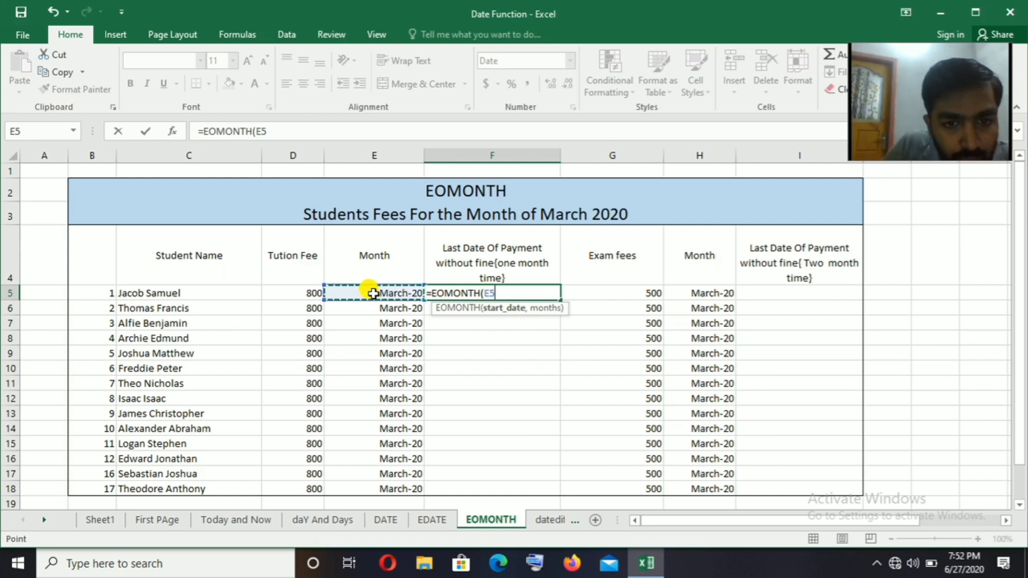
pyautogui.write(',')
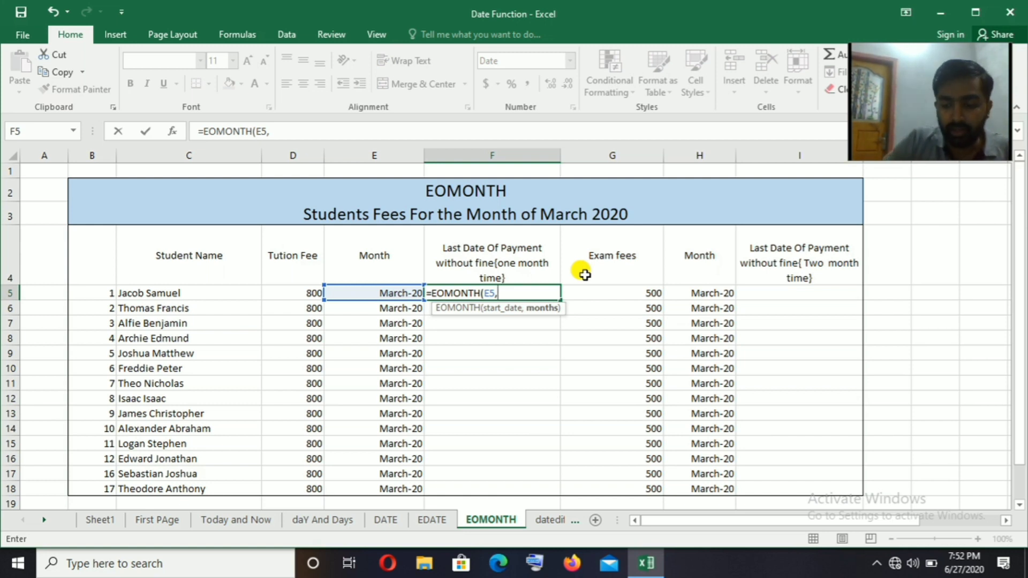
pyautogui.write('1')
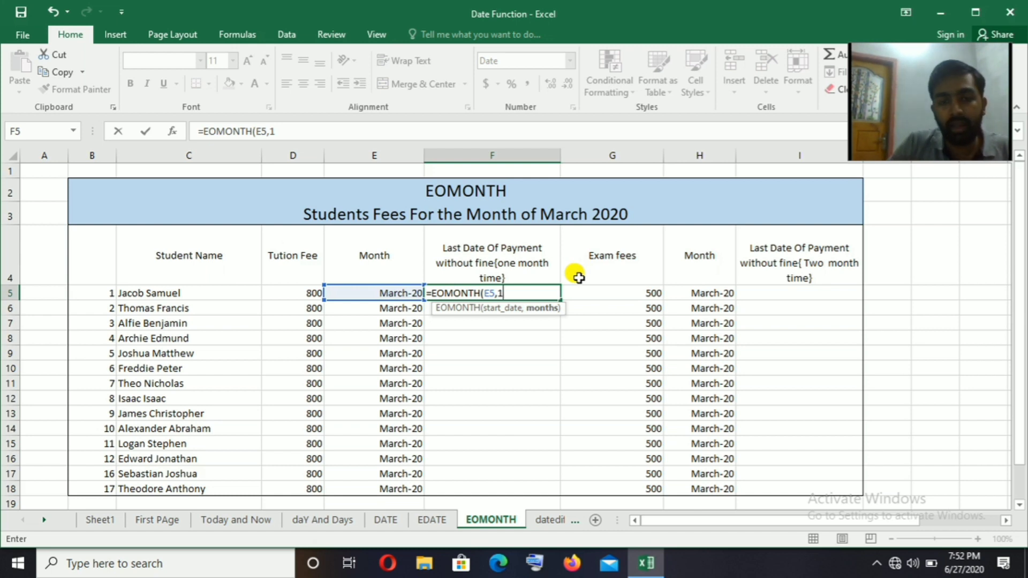
pyautogui.press('Return')
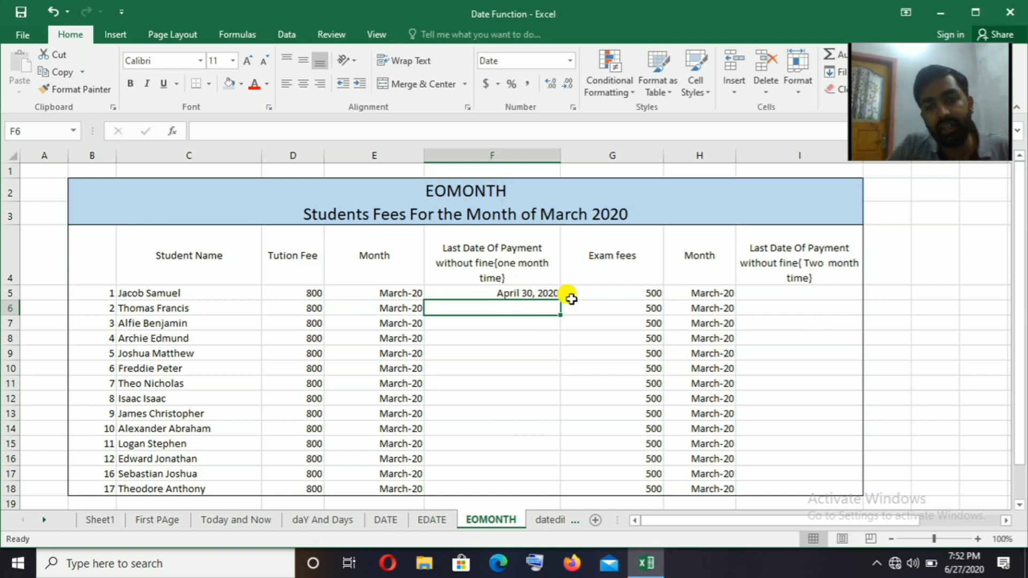
# Fill the EOMONTH formula in F5 down to F18 for all students' tuition payment dates.
pyautogui.click(525, 291)
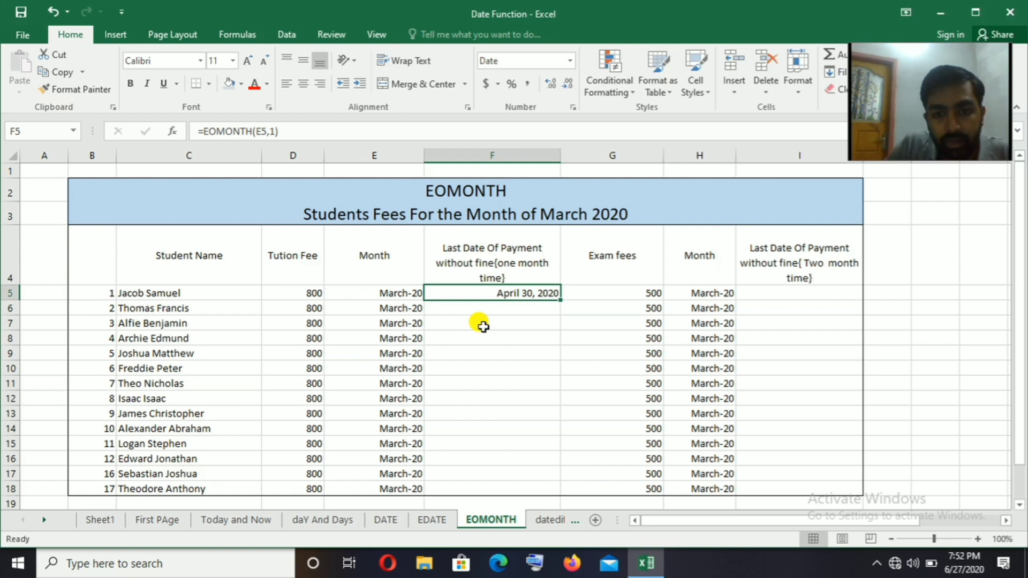
pyautogui.moveTo(560, 298); pyautogui.dragTo(560, 298)
pyautogui.doubleClick(560, 299)
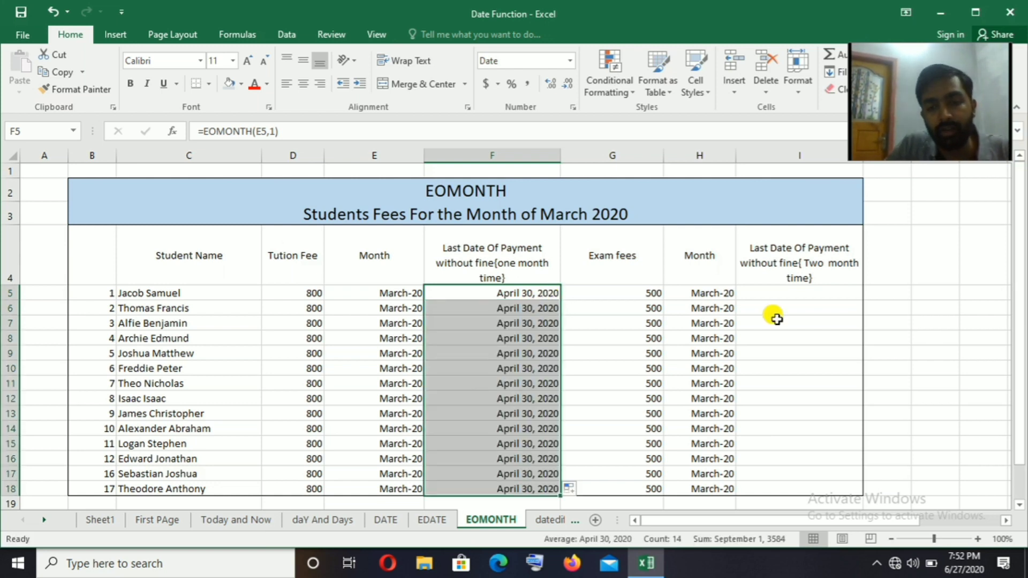
# Enter =EOMONTH(H5,2) in cell I5 for the last exam fee payment date and fill it down to I18.
pyautogui.click(647, 265)
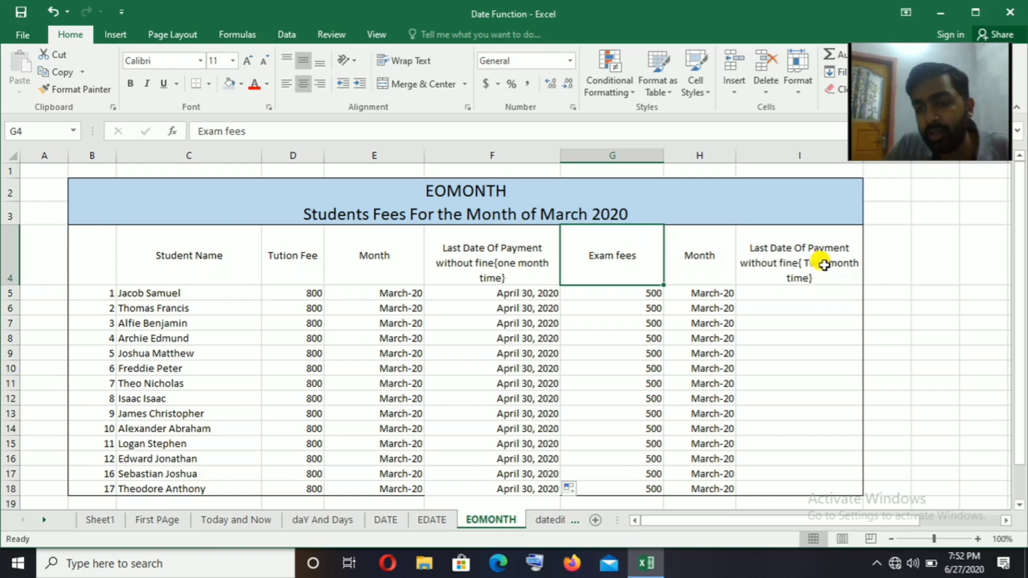
pyautogui.click(797, 296)
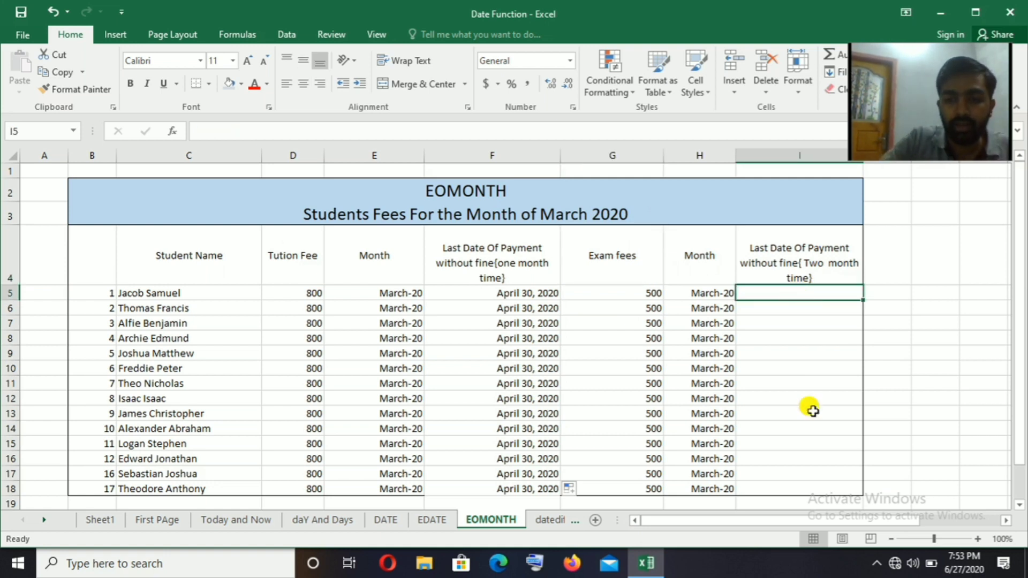
pyautogui.write('=')
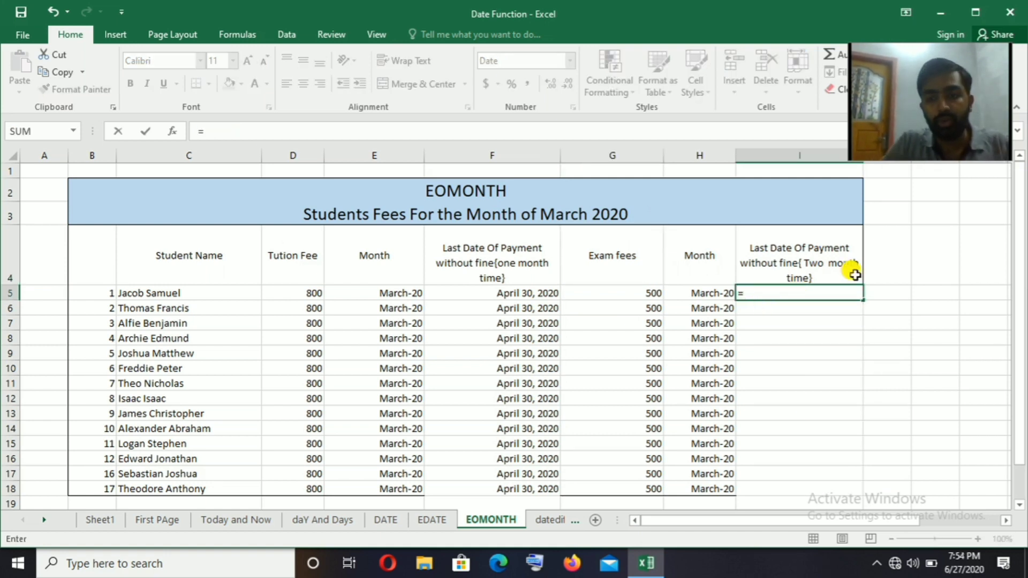
pyautogui.write('eom')
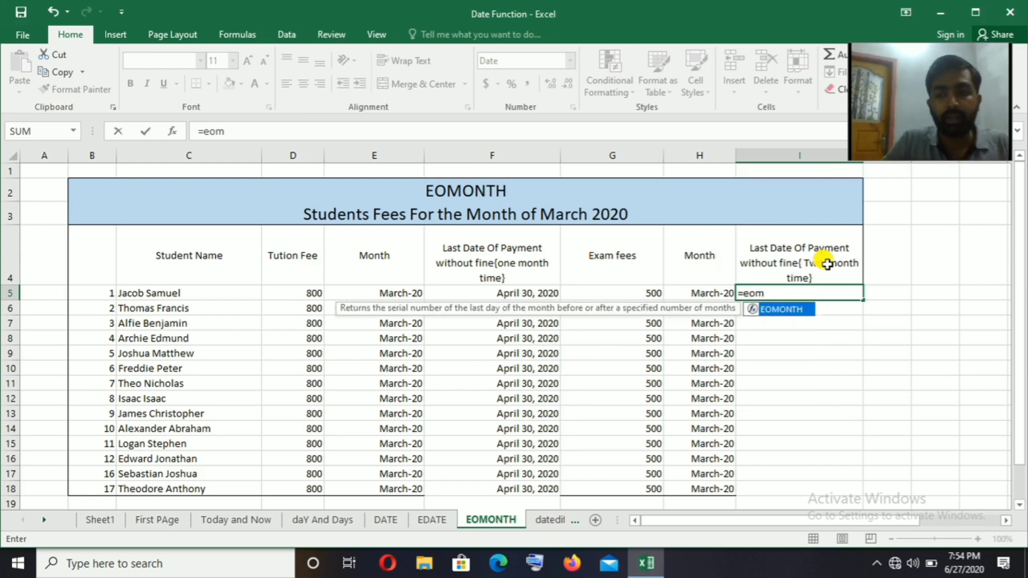
pyautogui.press('Tab')
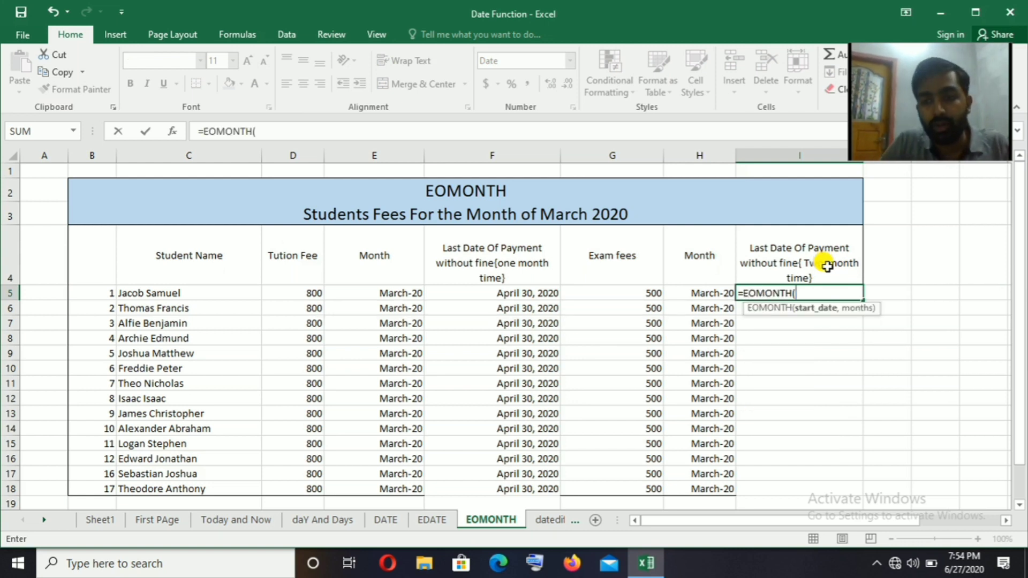
pyautogui.click(706, 293)
pyautogui.write(',')
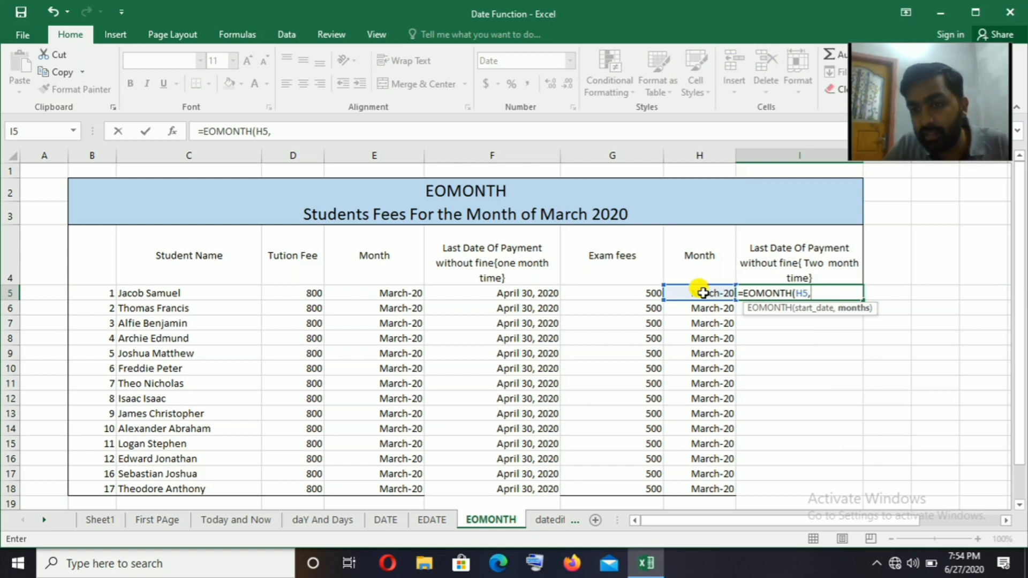
pyautogui.write('2')
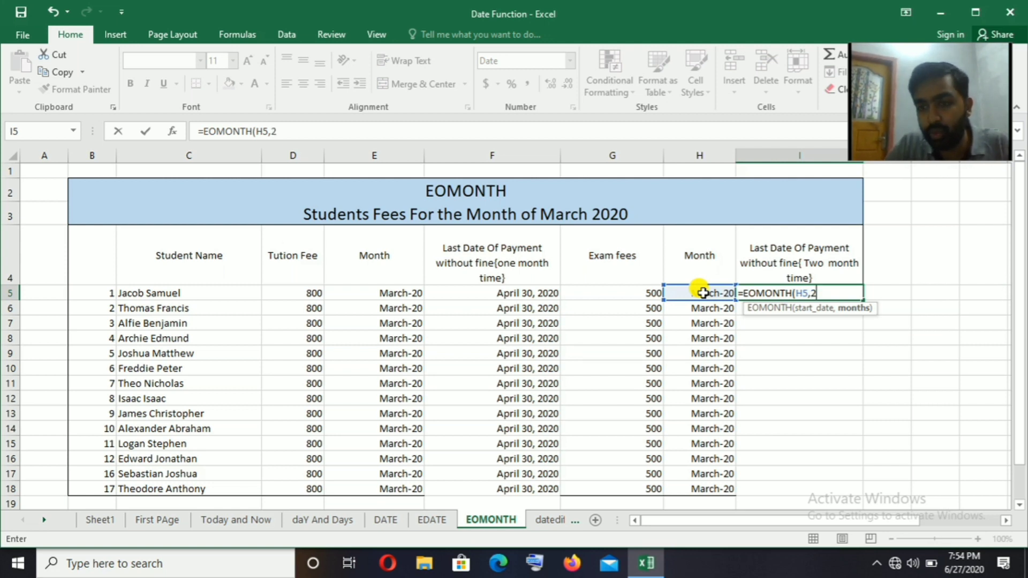
pyautogui.press('Return')
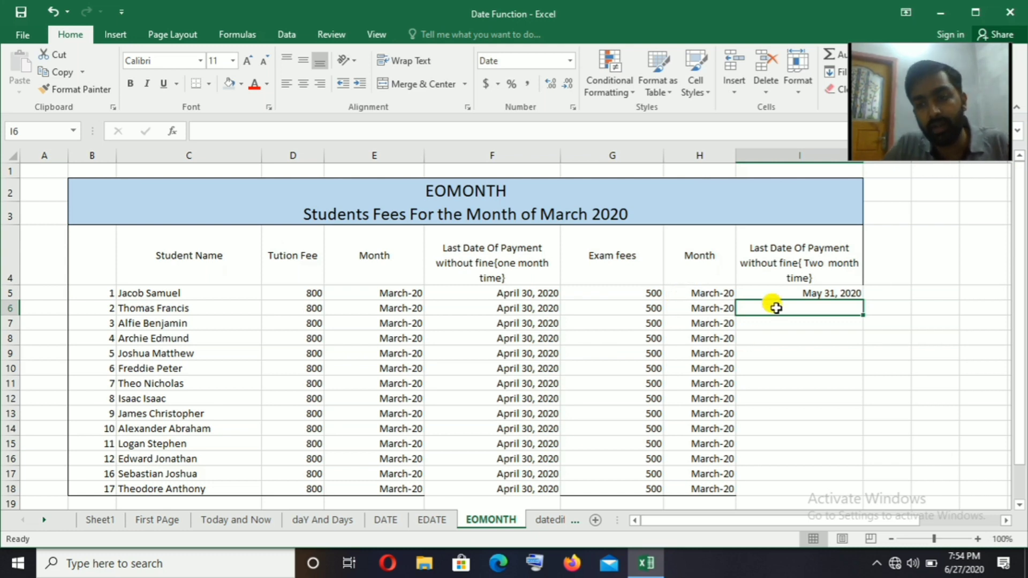
pyautogui.click(852, 293)
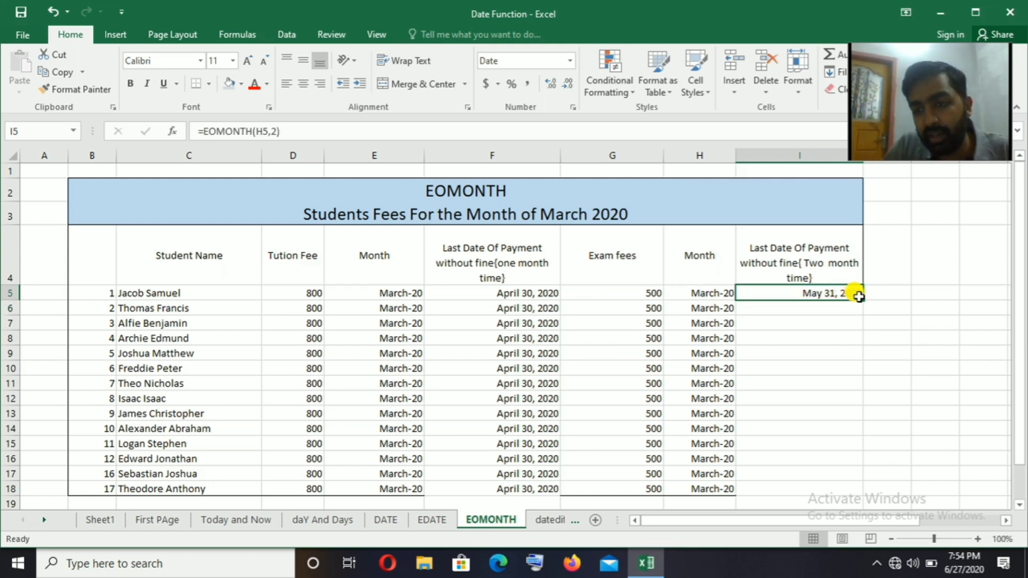
pyautogui.doubleClick(863, 300)
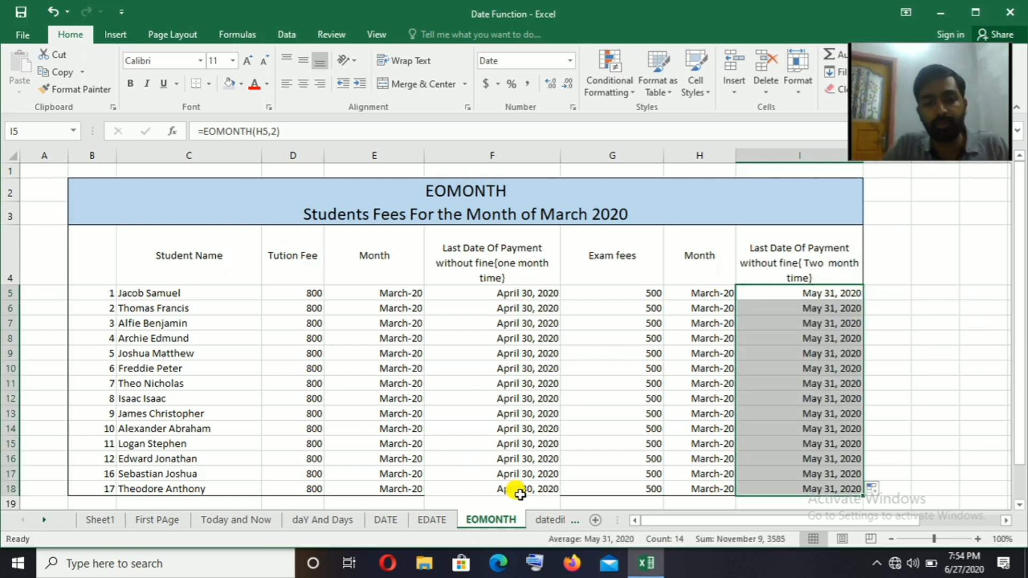
# On the datedif sheet, enter =DATEDIF(B5,B6,"D") in cell B9 to calculate the age in days.
pyautogui.click(548, 520)
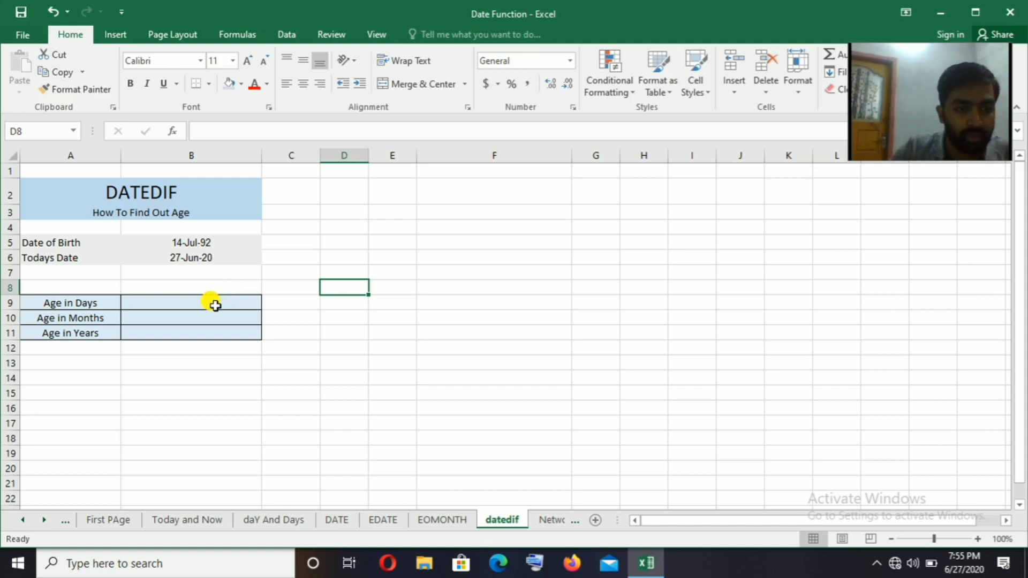
pyautogui.click(215, 304)
pyautogui.write('=')
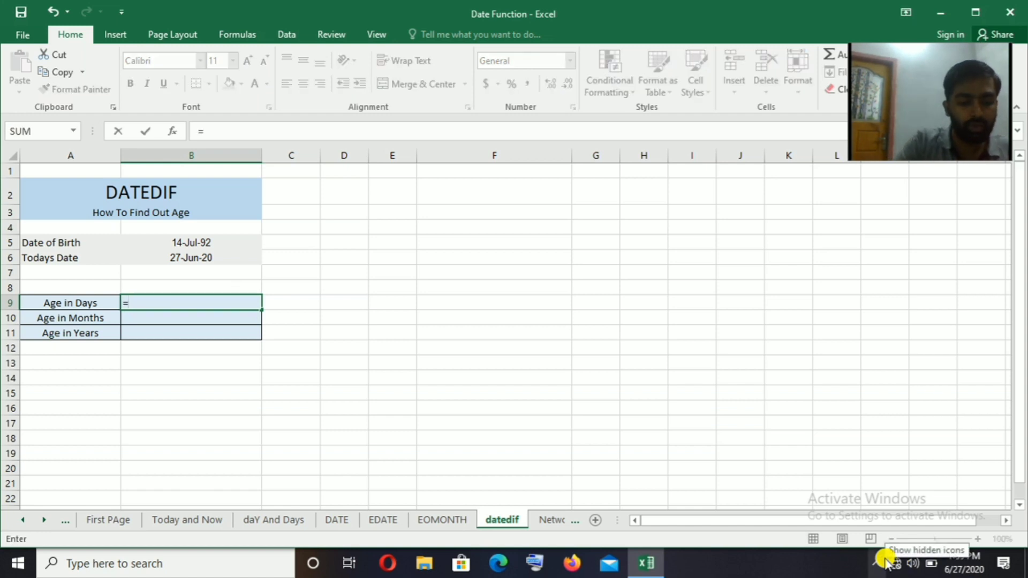
pyautogui.write('DATED')
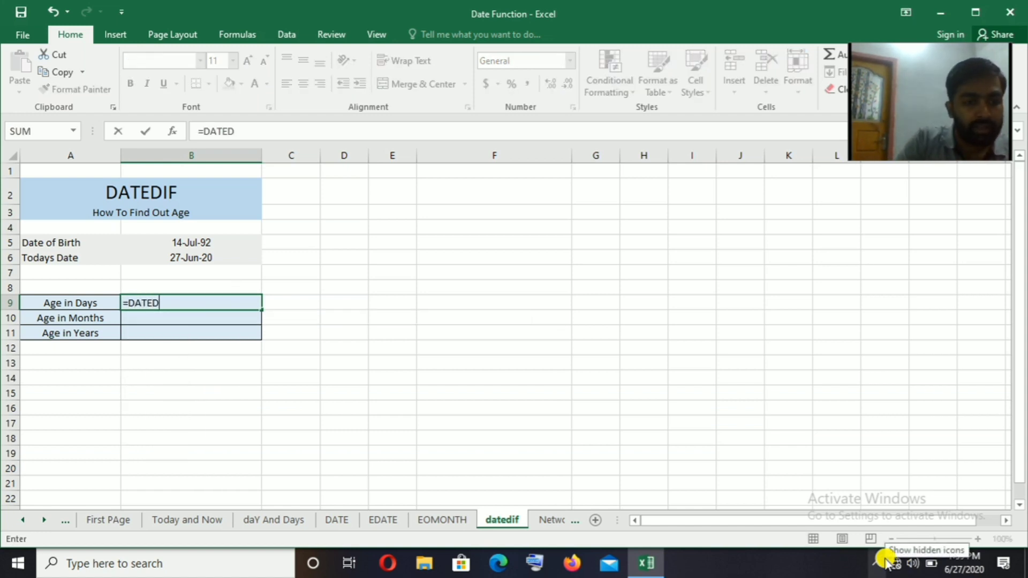
pyautogui.write('IF')
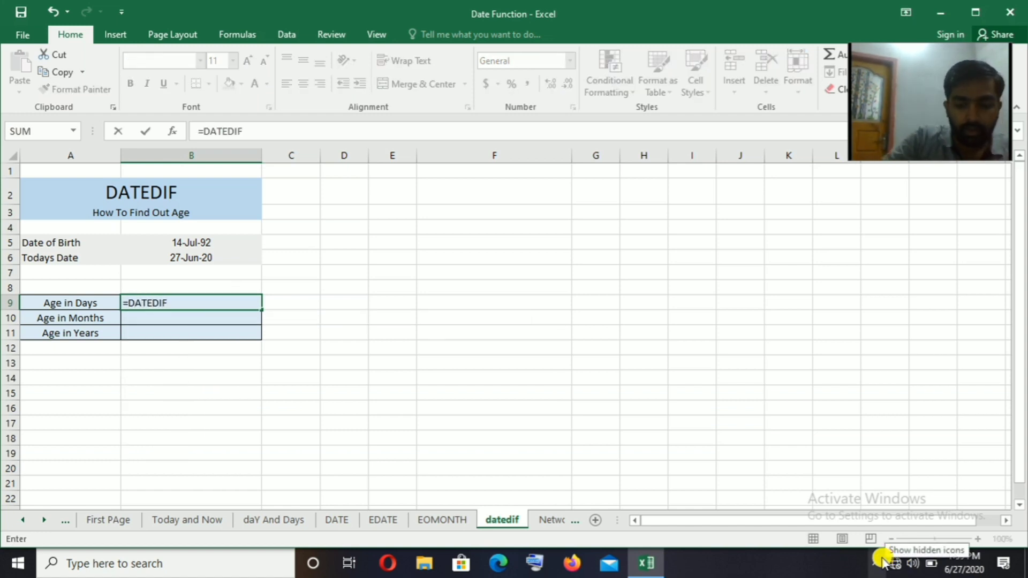
pyautogui.write('(')
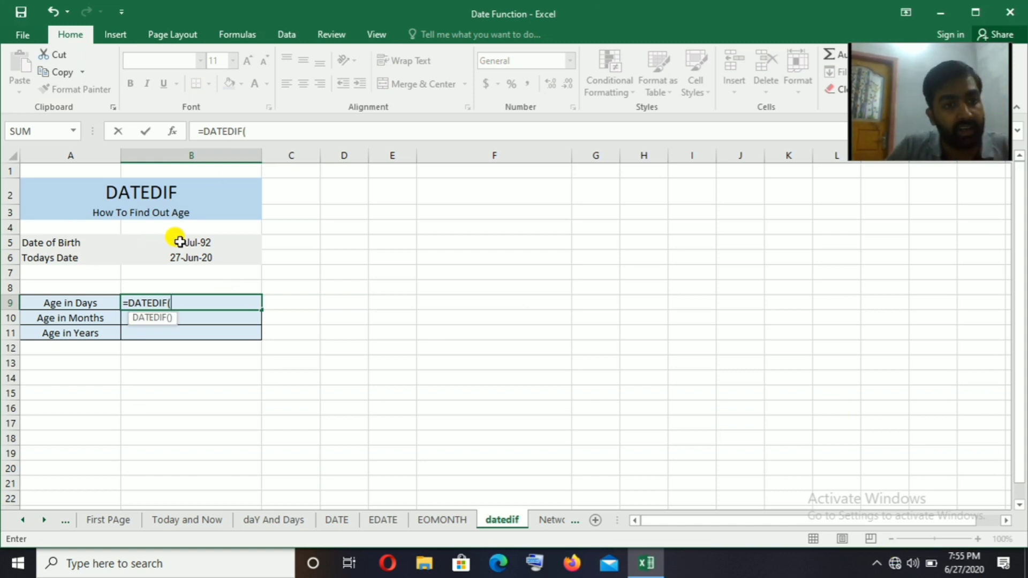
pyautogui.click(179, 242)
pyautogui.write(',')
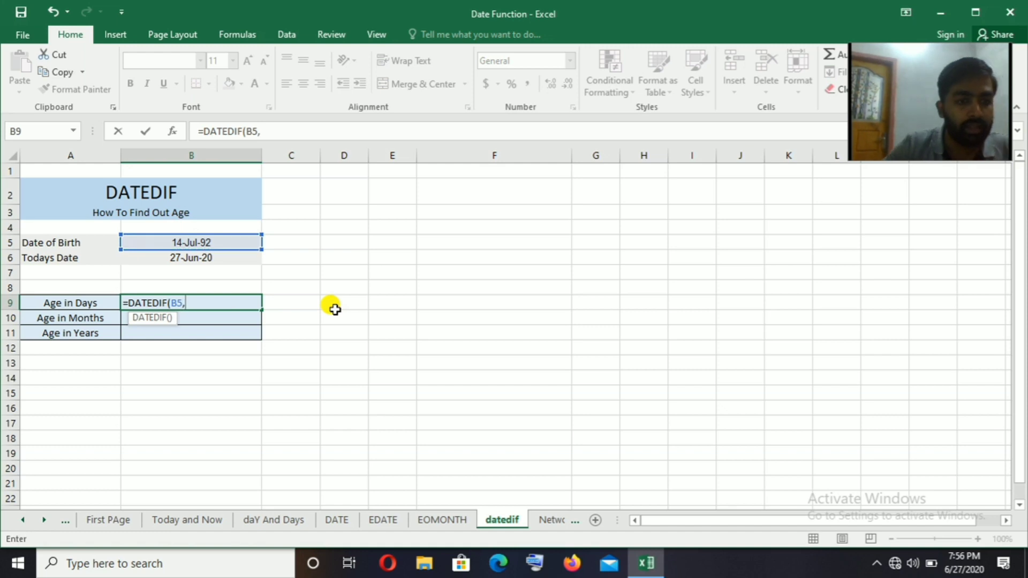
pyautogui.click(199, 258)
pyautogui.write(',')
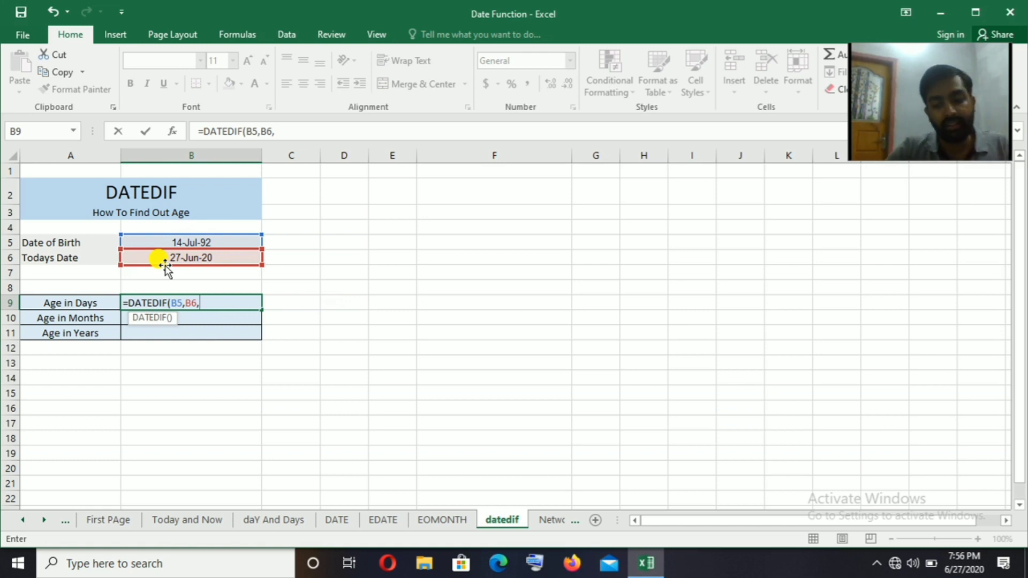
pyautogui.write('"')
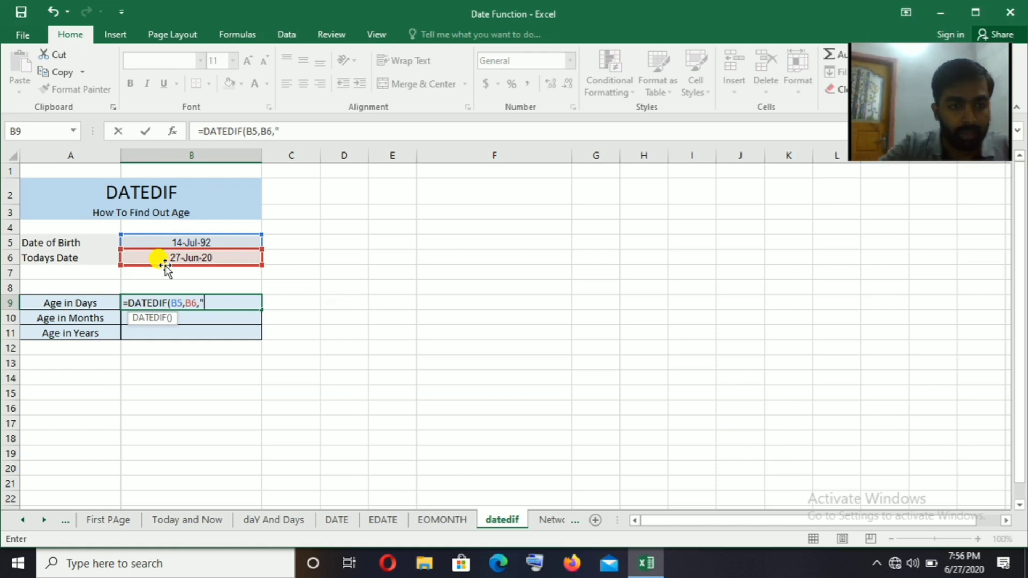
pyautogui.write('D')
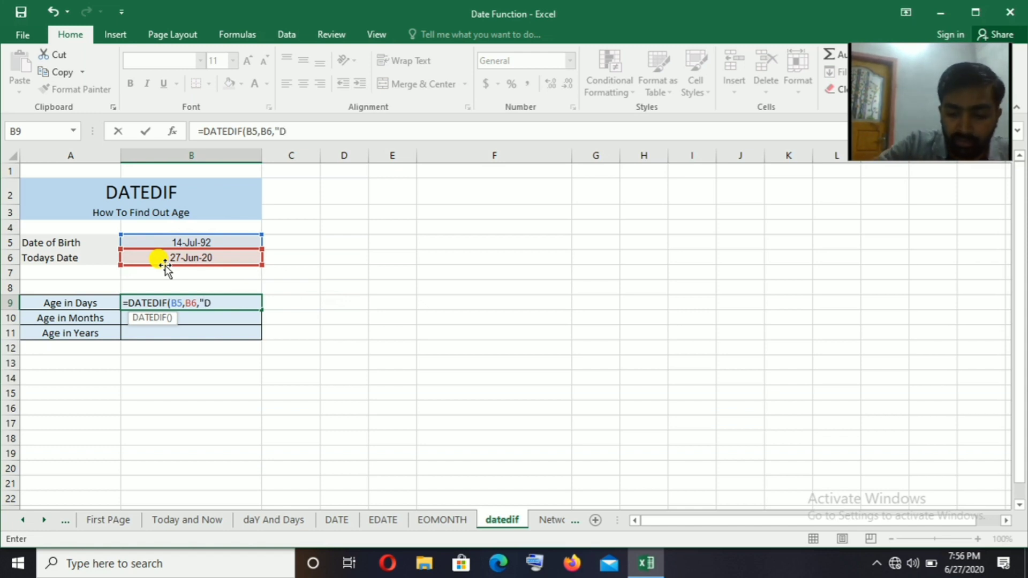
pyautogui.write('"')
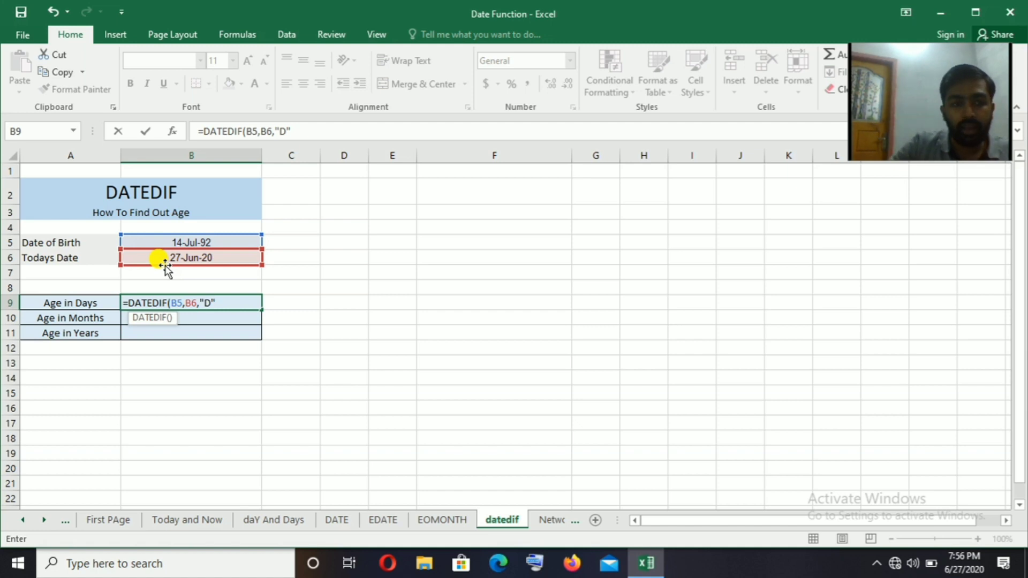
pyautogui.press('Return')
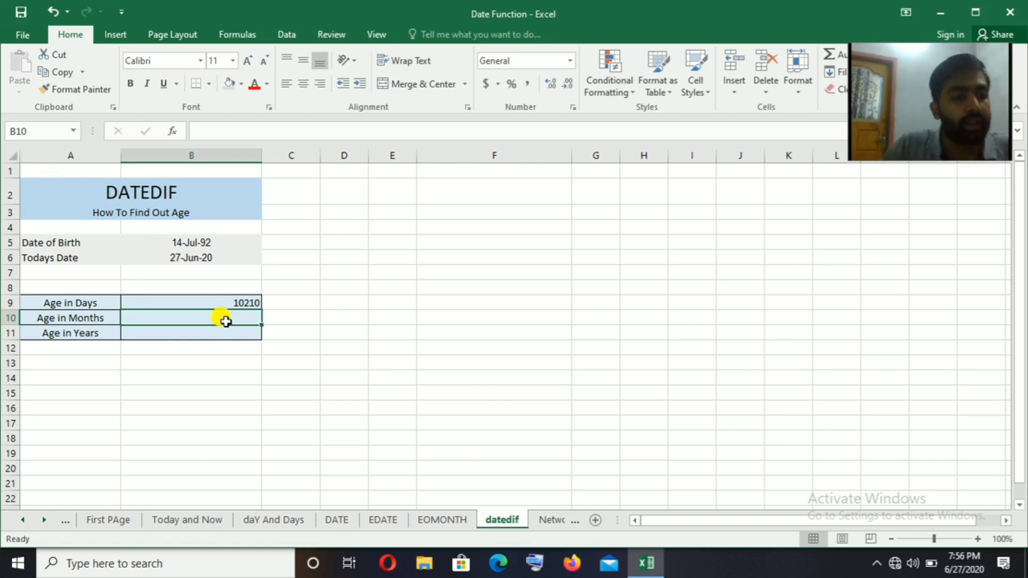
# Enter =DATEDIF(B5,B6,"M") in cell B10 to calculate the age in months.
pyautogui.write('=')
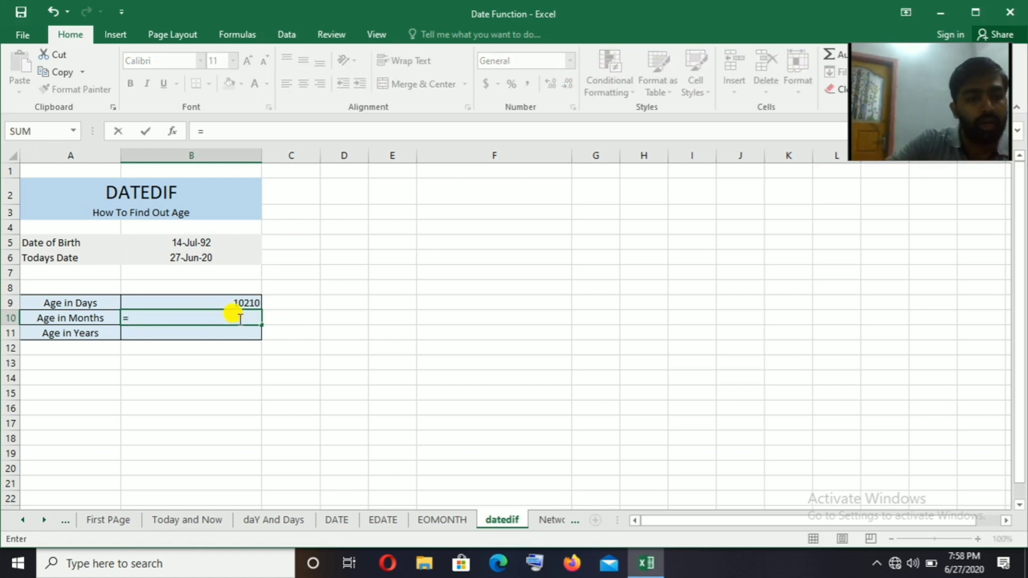
pyautogui.write('DATEDIF')
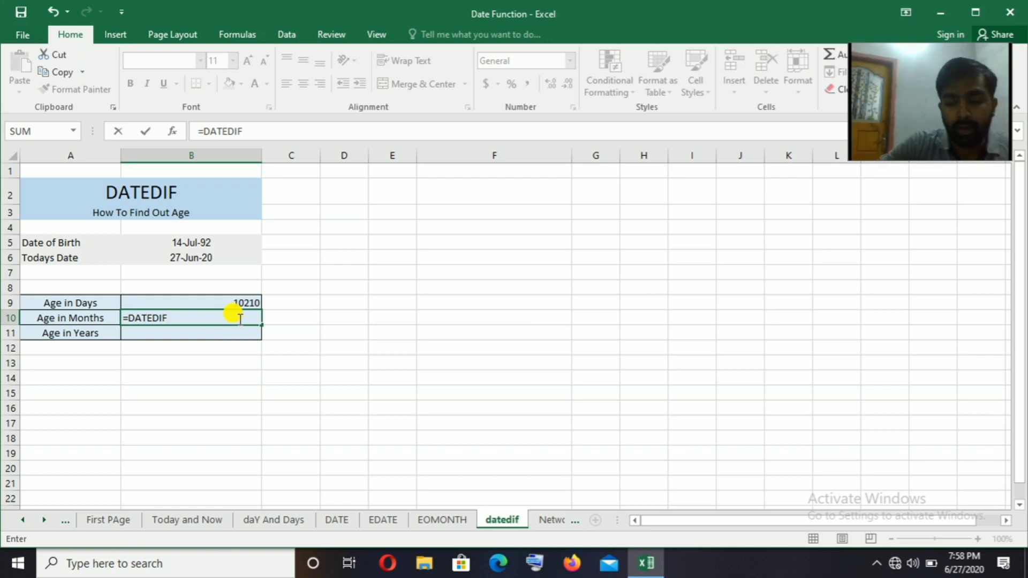
pyautogui.write('(')
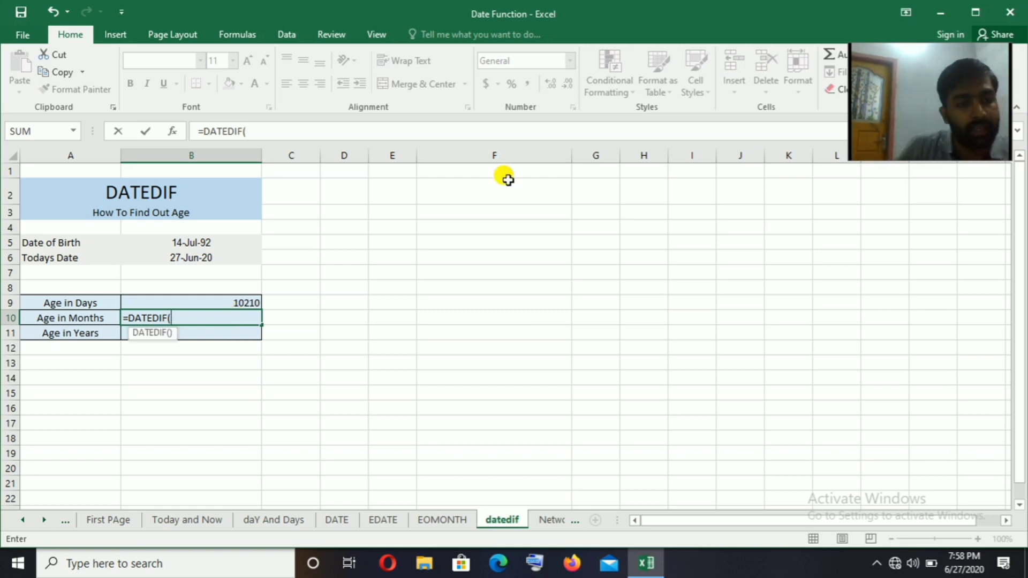
pyautogui.click(202, 243)
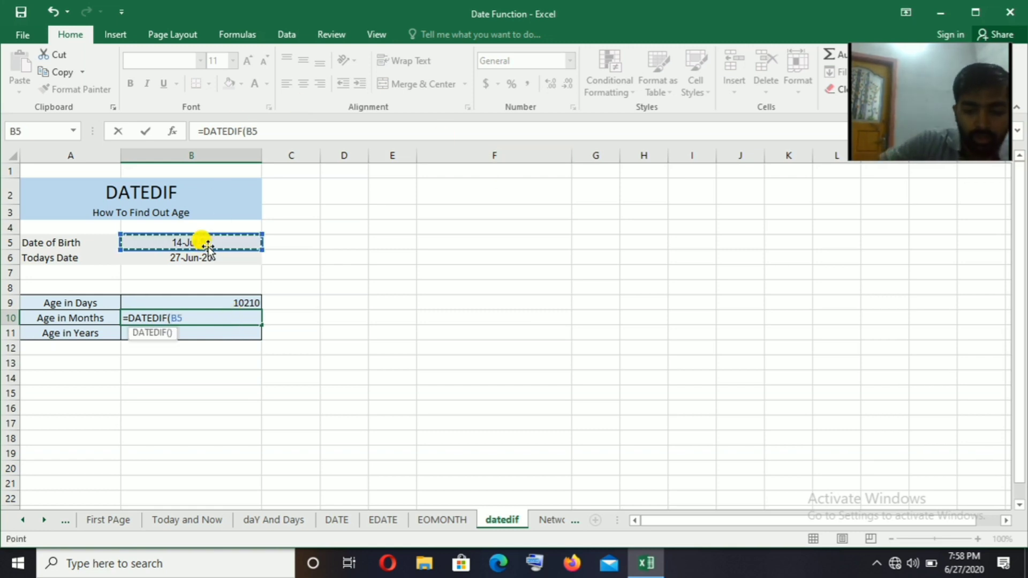
pyautogui.write(',')
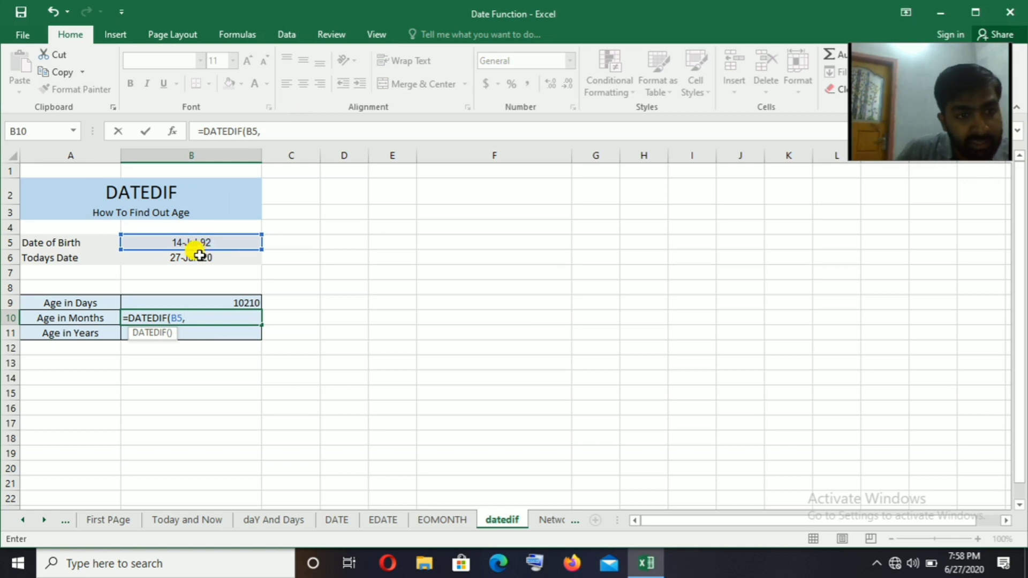
pyautogui.click(199, 257)
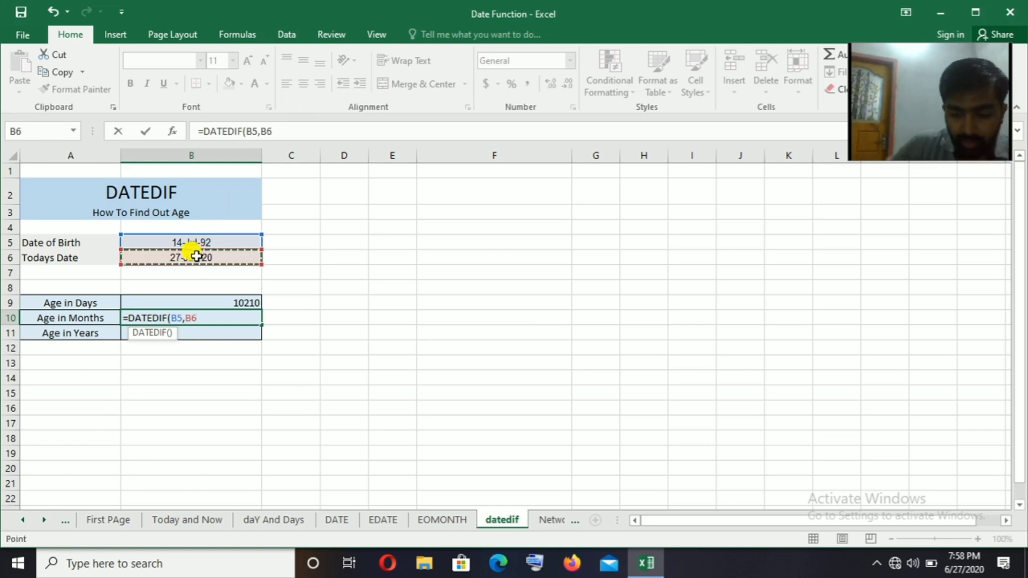
pyautogui.write(',')
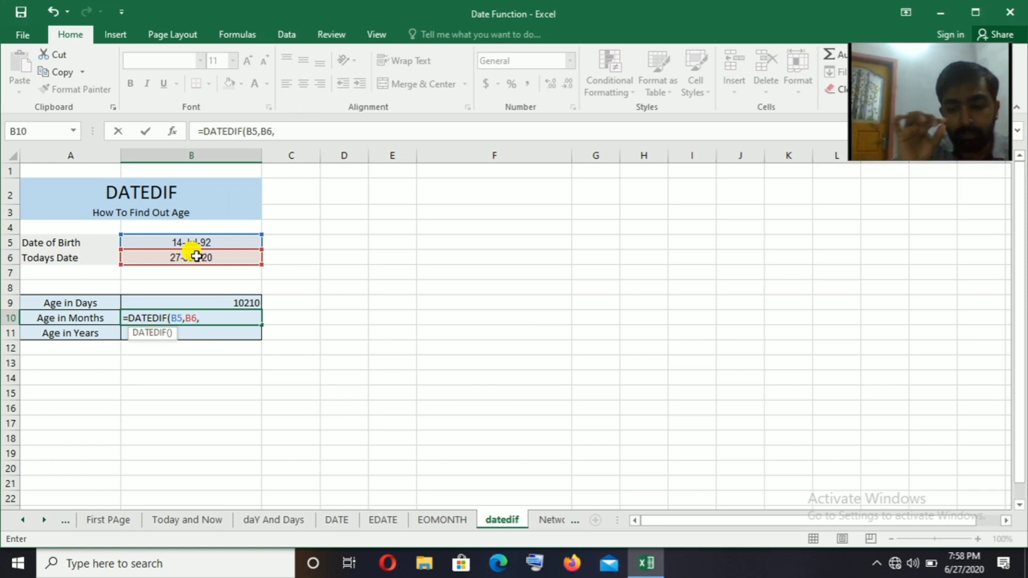
pyautogui.write('"')
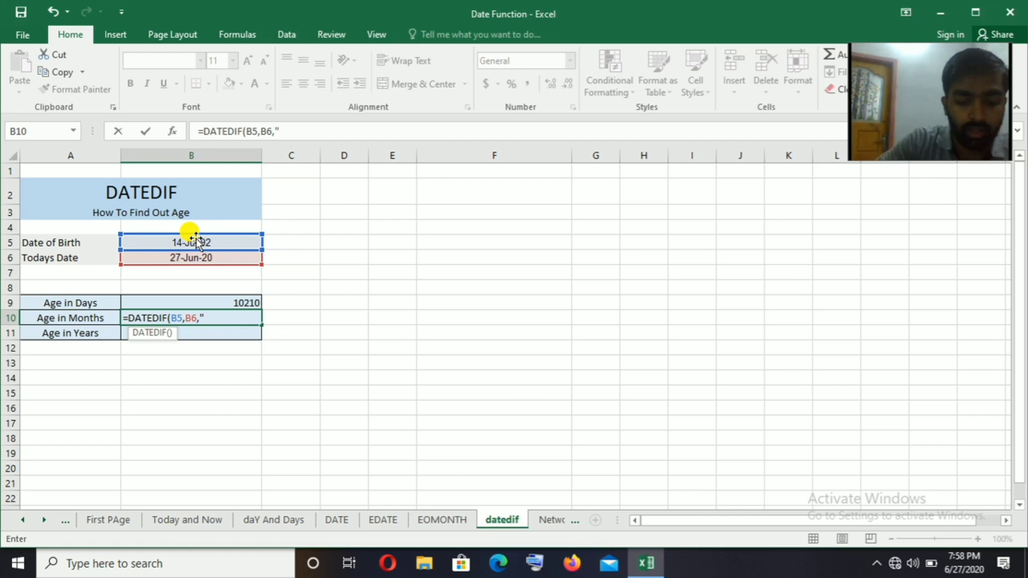
pyautogui.write('M"')
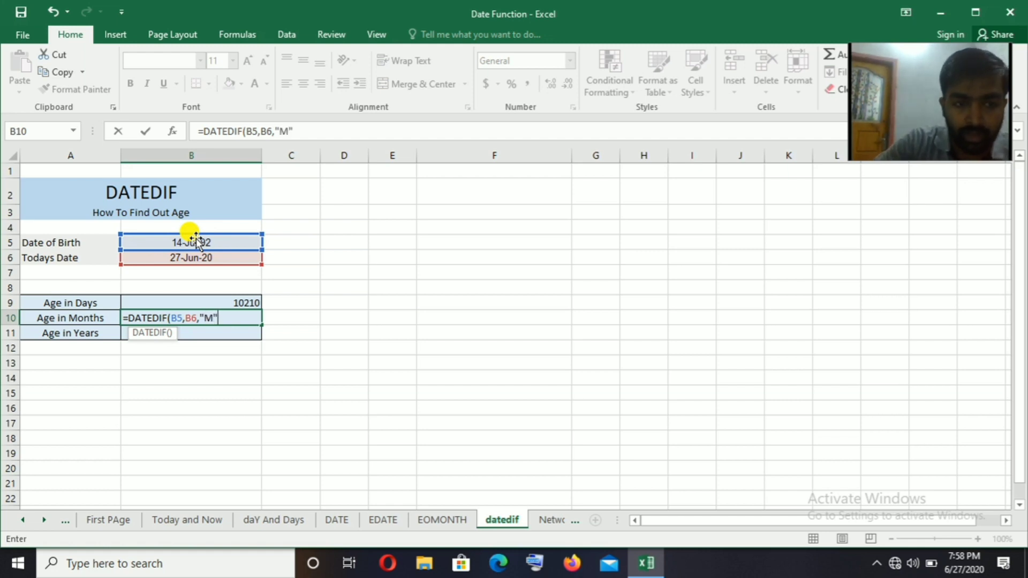
pyautogui.press('Return')
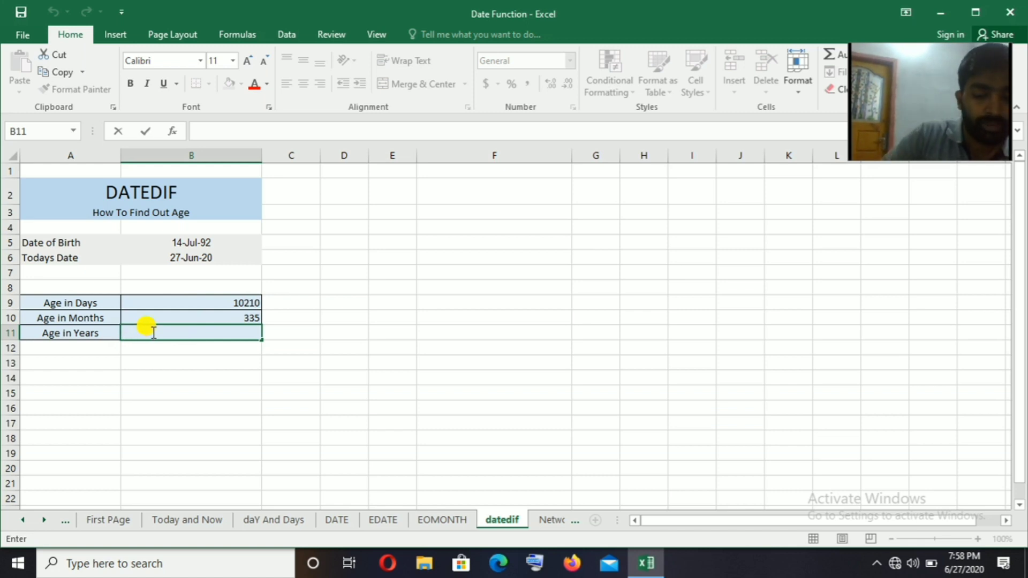
# Enter =DATEDIF(B5,B6,"y") in cell B11 to calculate the age in years.
pyautogui.write('=')
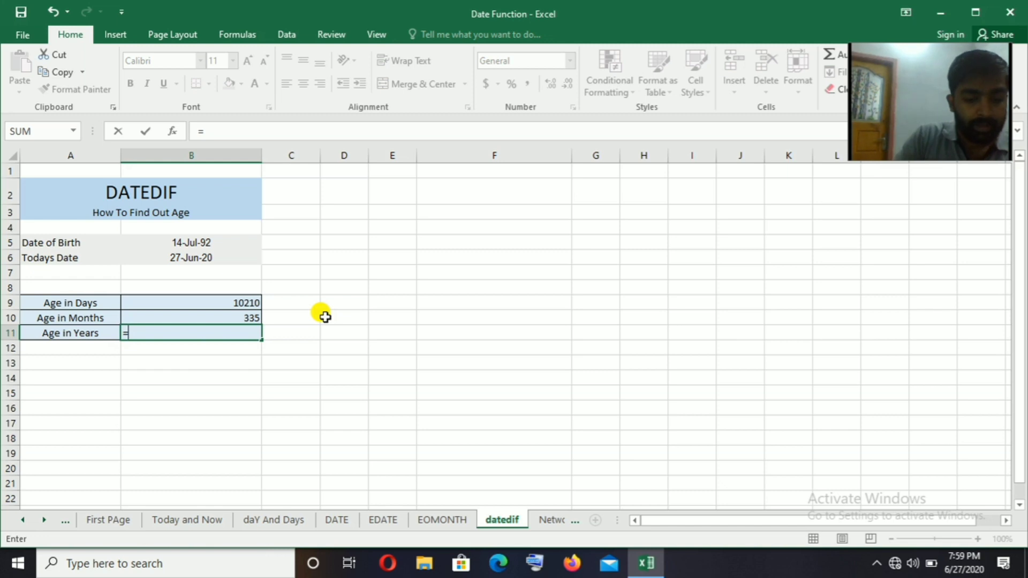
pyautogui.write('DATEDIF')
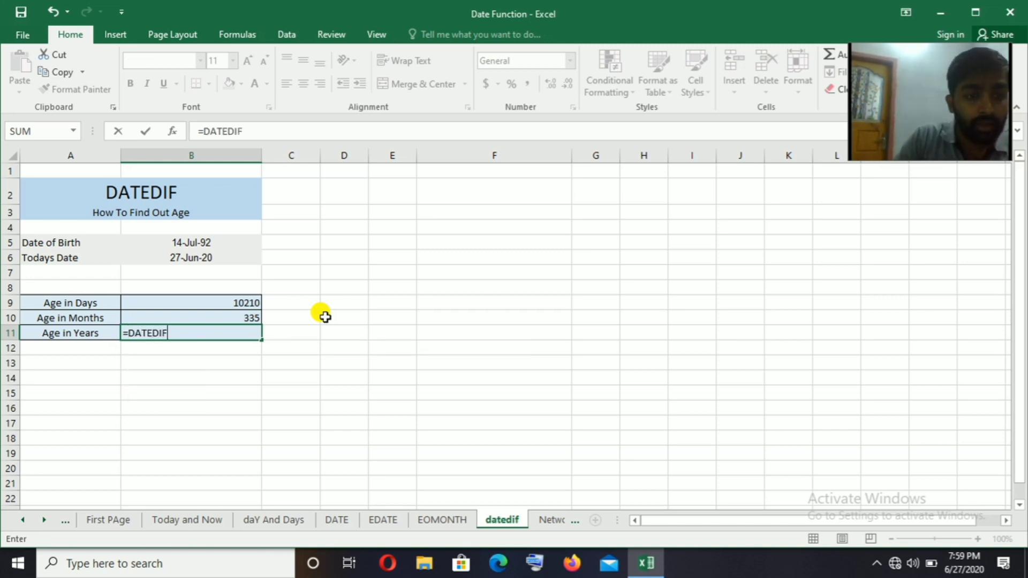
pyautogui.write('(')
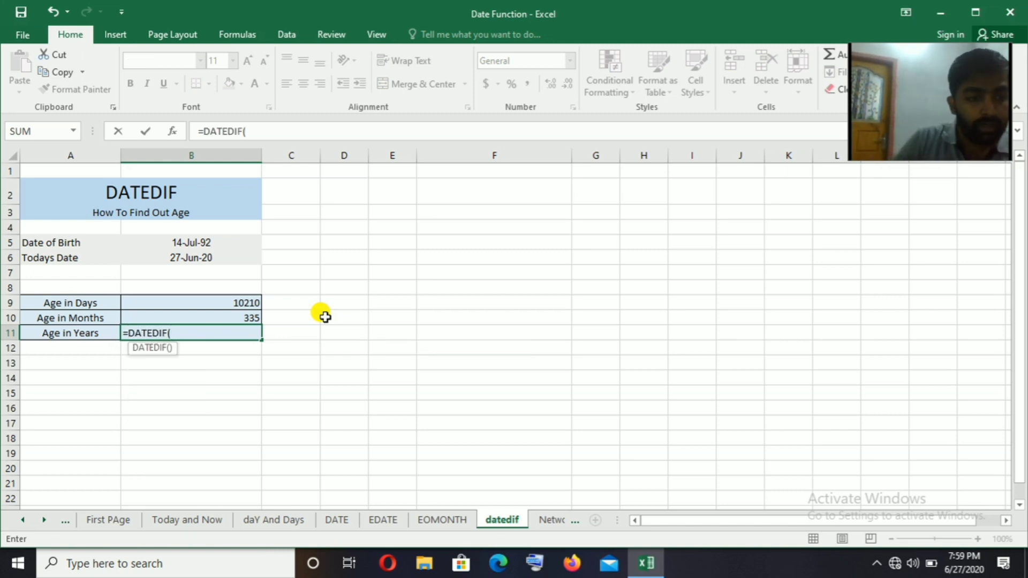
pyautogui.click(203, 243)
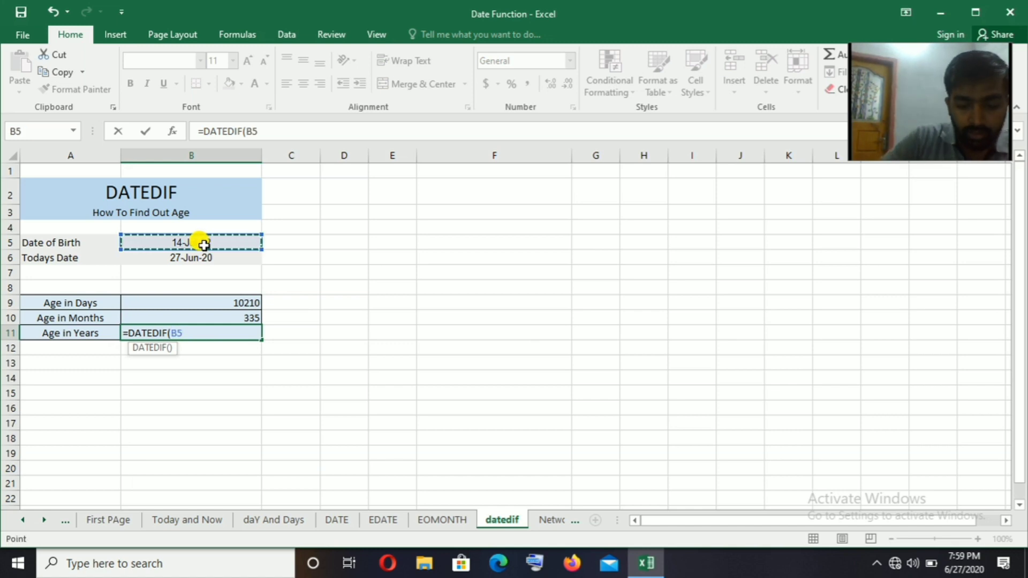
pyautogui.write(',')
pyautogui.click(196, 256)
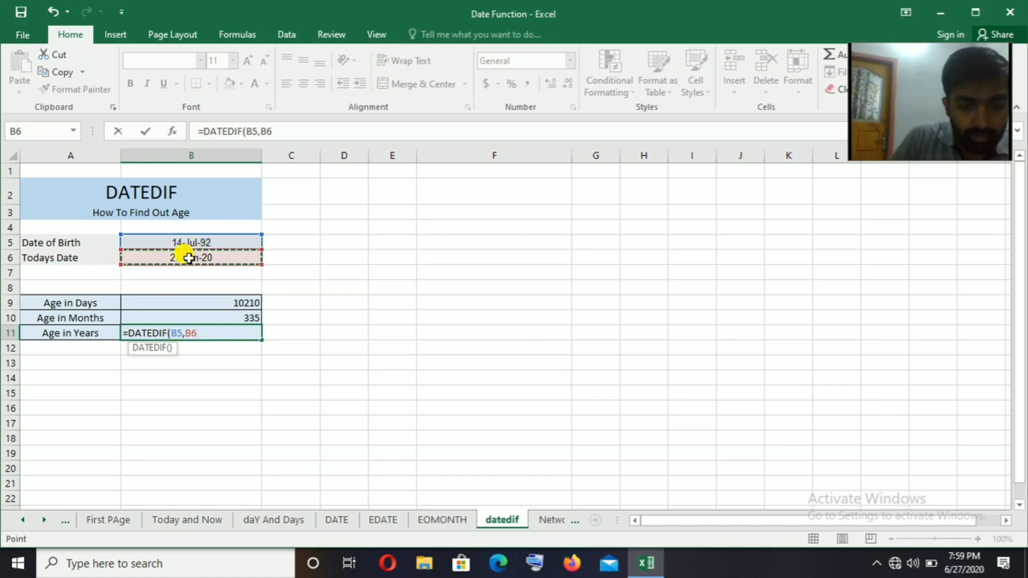
pyautogui.write(',')
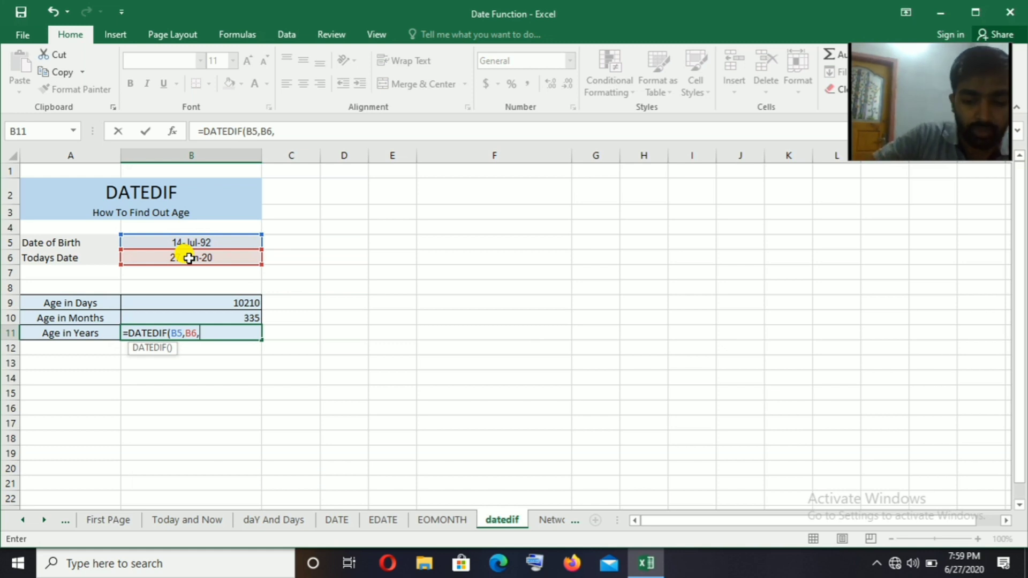
pyautogui.write('"')
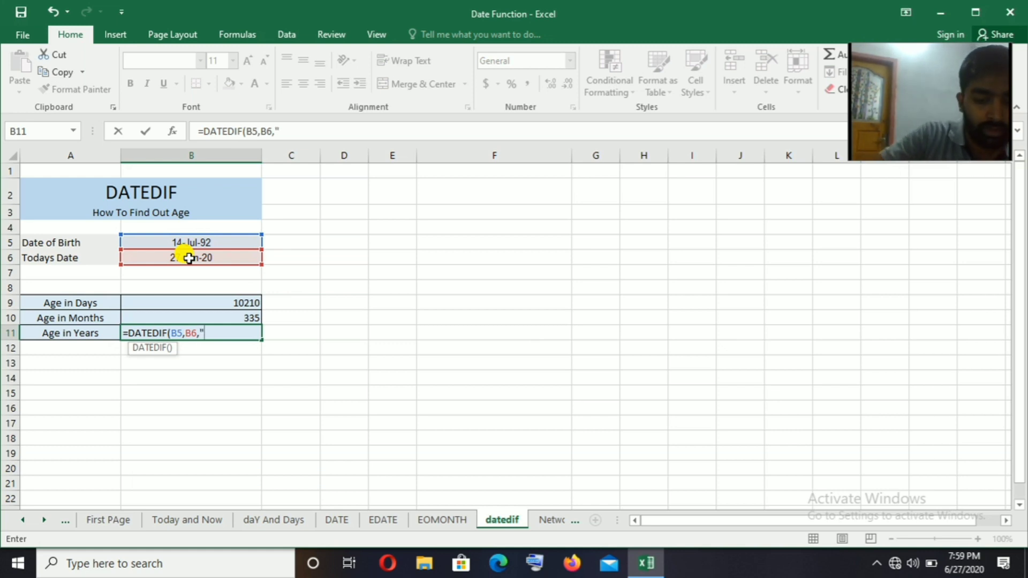
pyautogui.write('y')
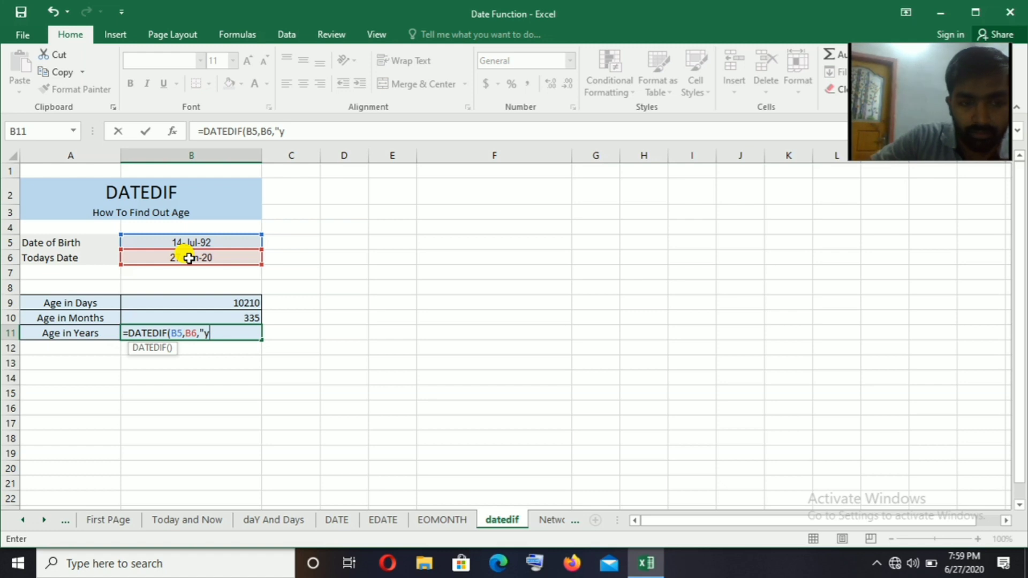
pyautogui.write('"')
pyautogui.press('Return')
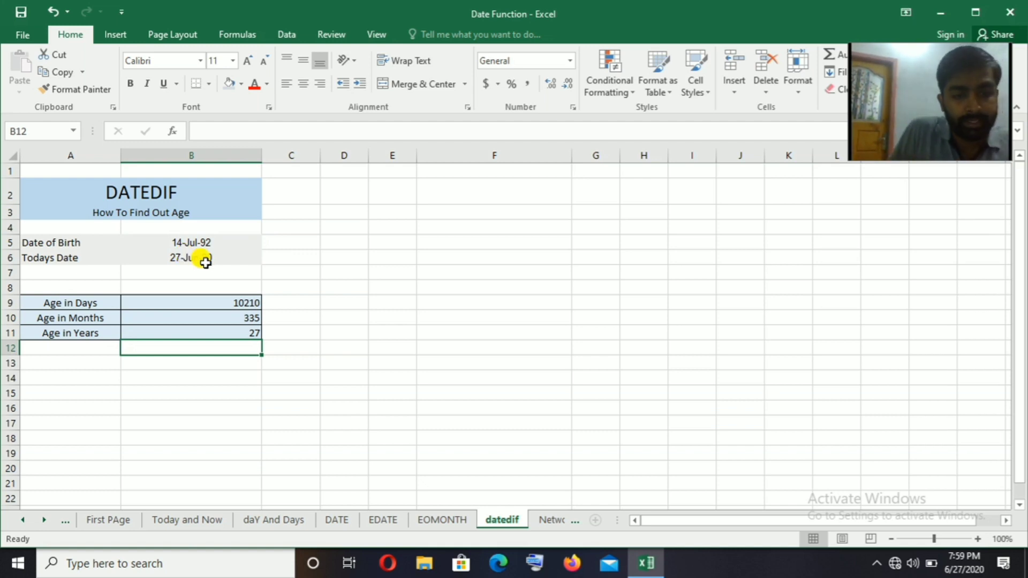
pyautogui.click(282, 286)
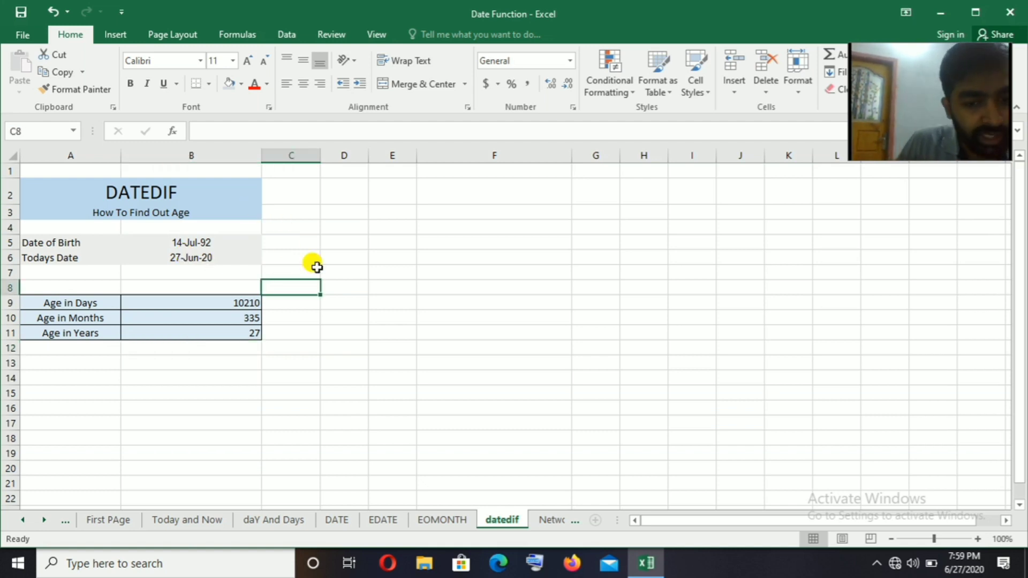
# On the Networking Days sheet, enter =NETWORKDAYS(D5,E5) in cell F5 for the first employee's normal working days.
pyautogui.click(549, 522)
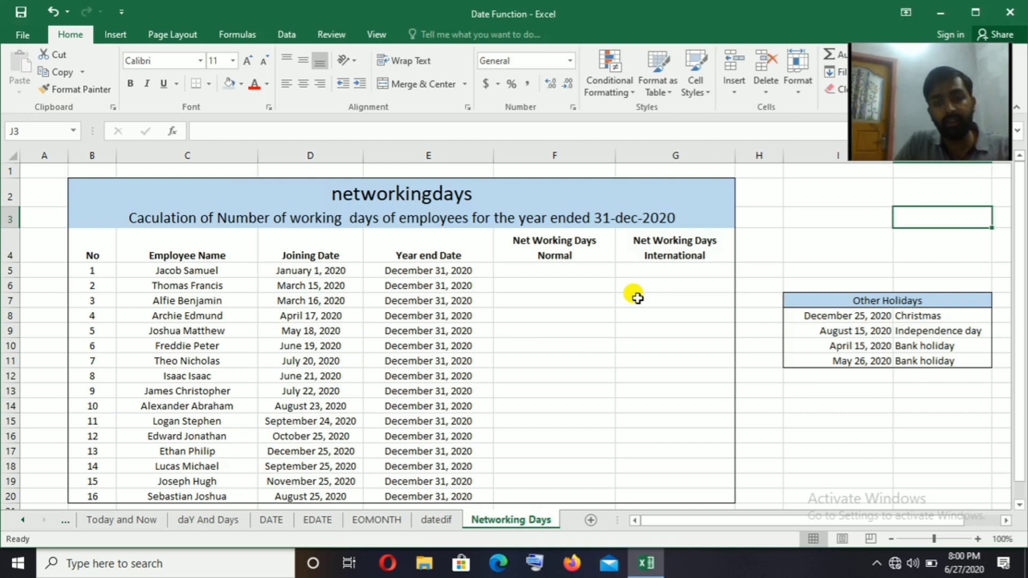
pyautogui.click(527, 272)
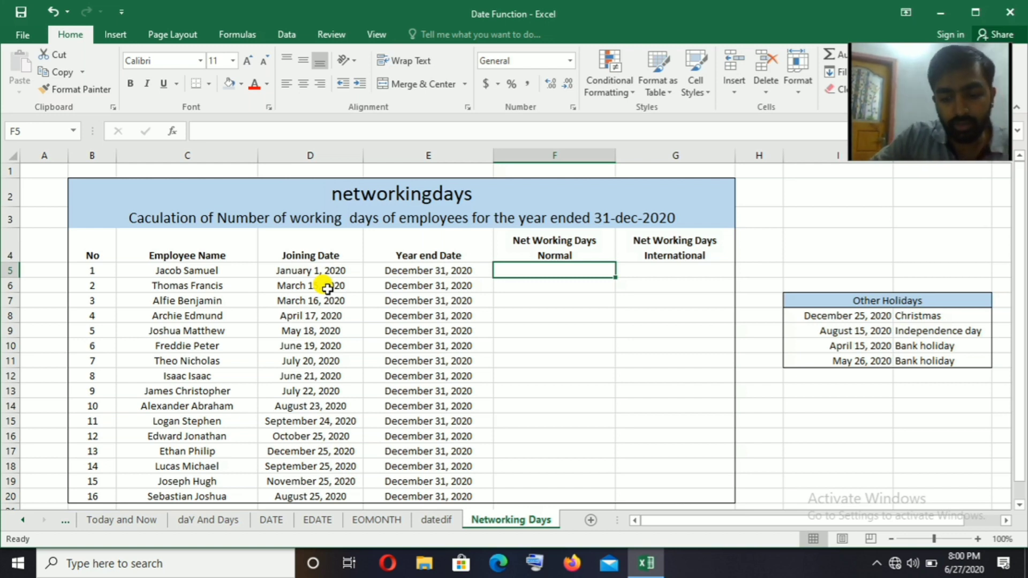
pyautogui.write('=NET')
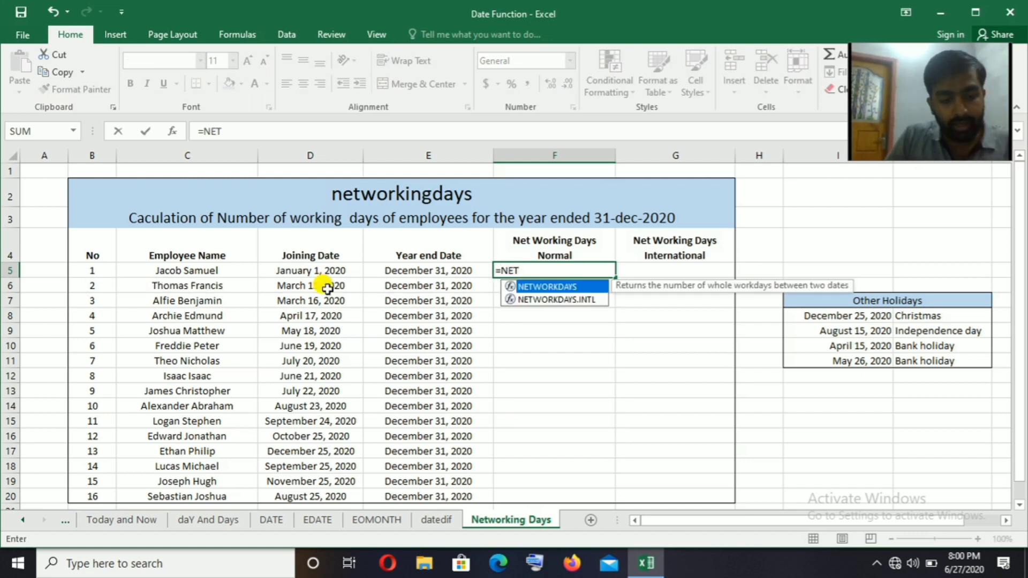
pyautogui.press('Tab')
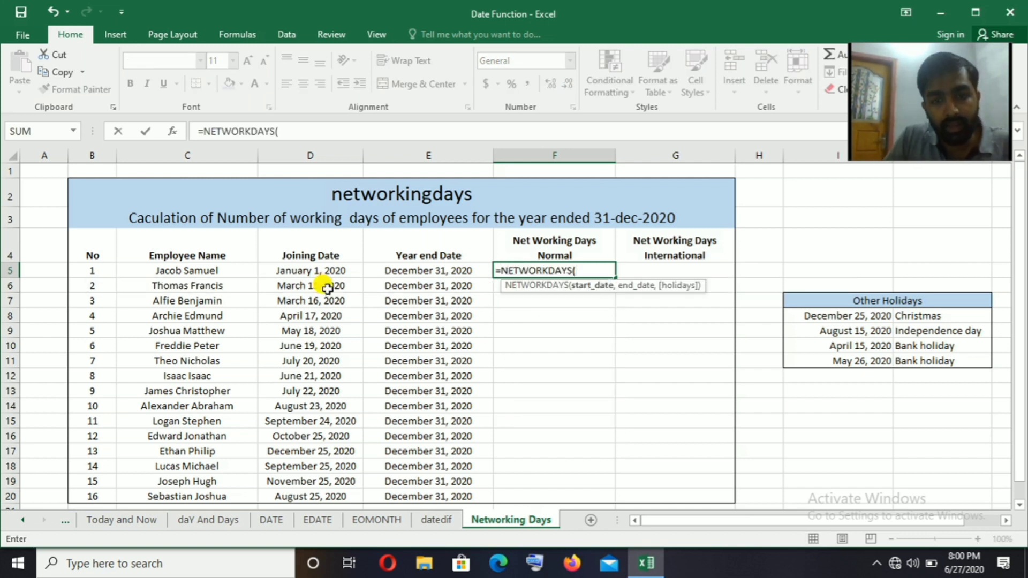
pyautogui.click(296, 272)
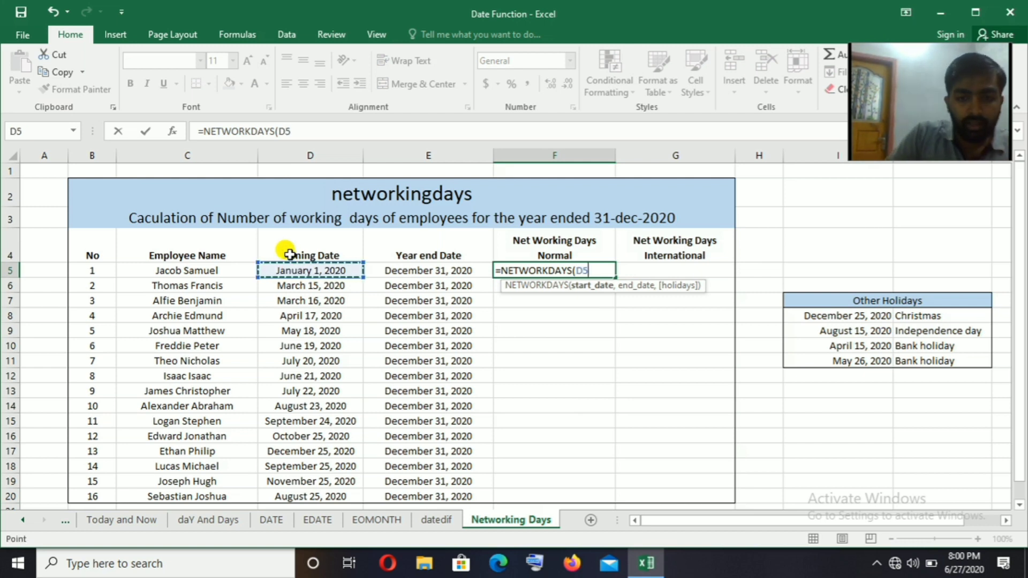
pyautogui.write(',')
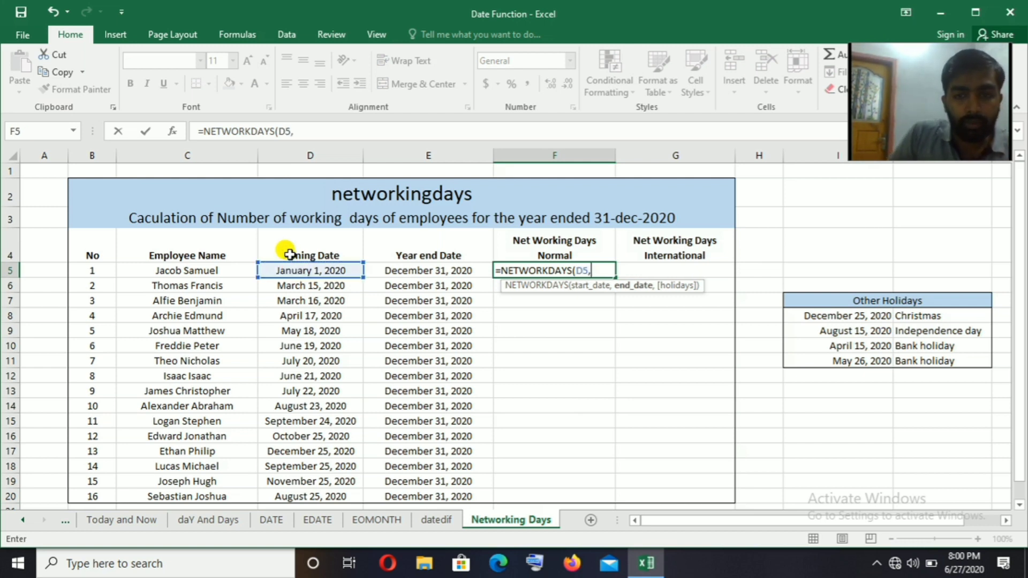
pyautogui.click(420, 271)
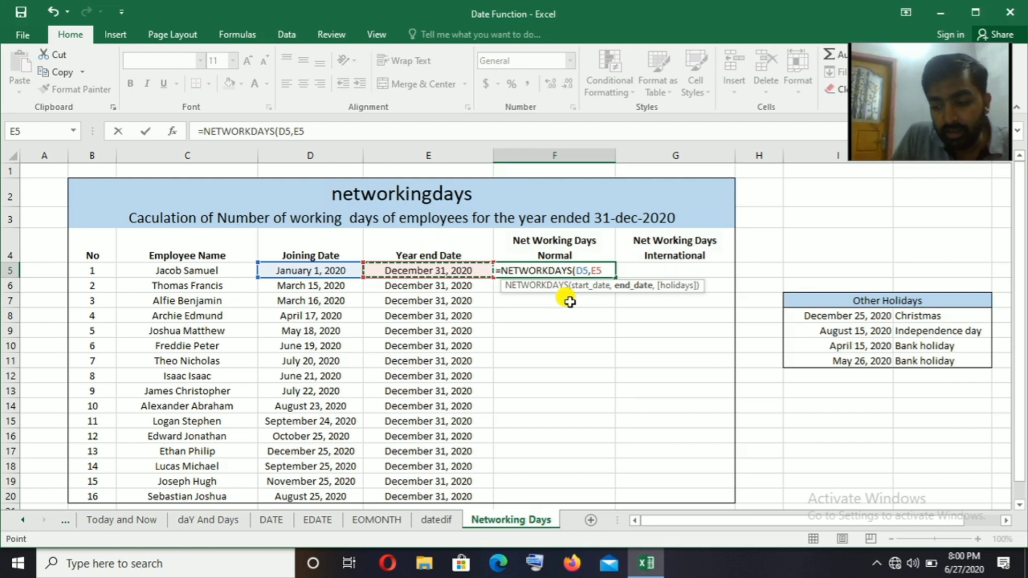
pyautogui.press('Return')
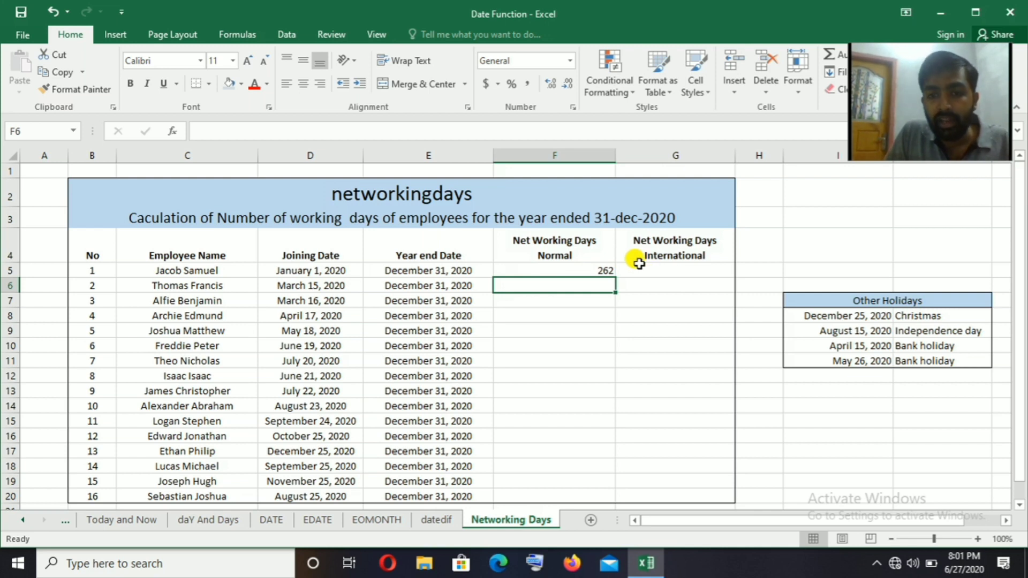
# Add the Other Holidays dates I8:I11 as the holidays argument of the NETWORKDAYS formula in F5.
pyautogui.click(604, 271)
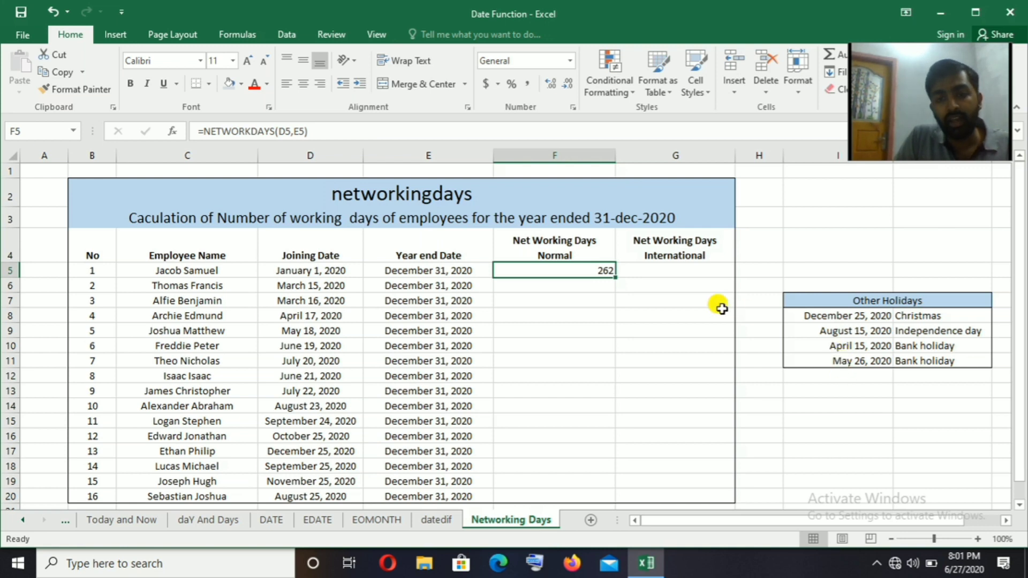
pyautogui.click(304, 130)
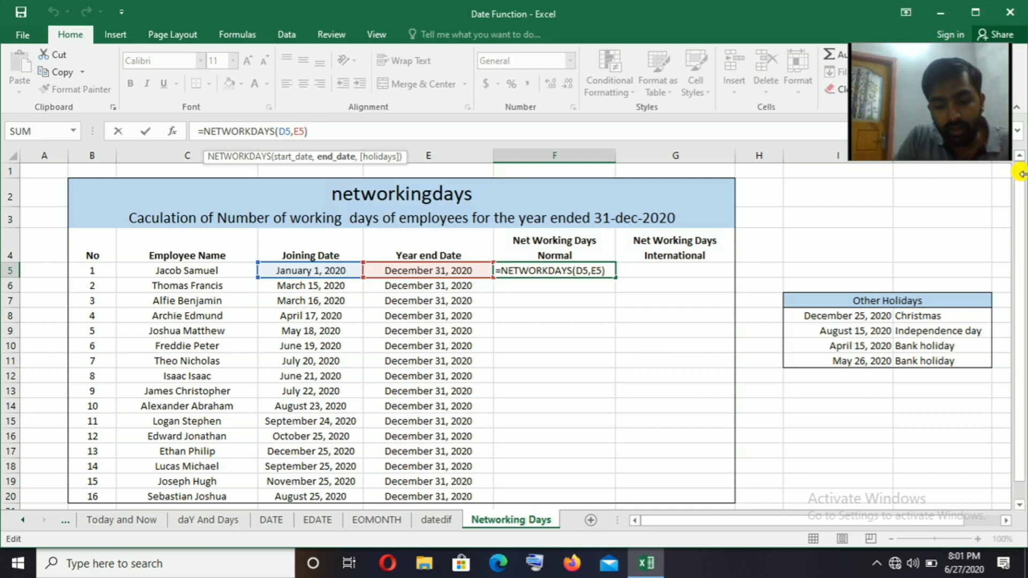
pyautogui.write(',')
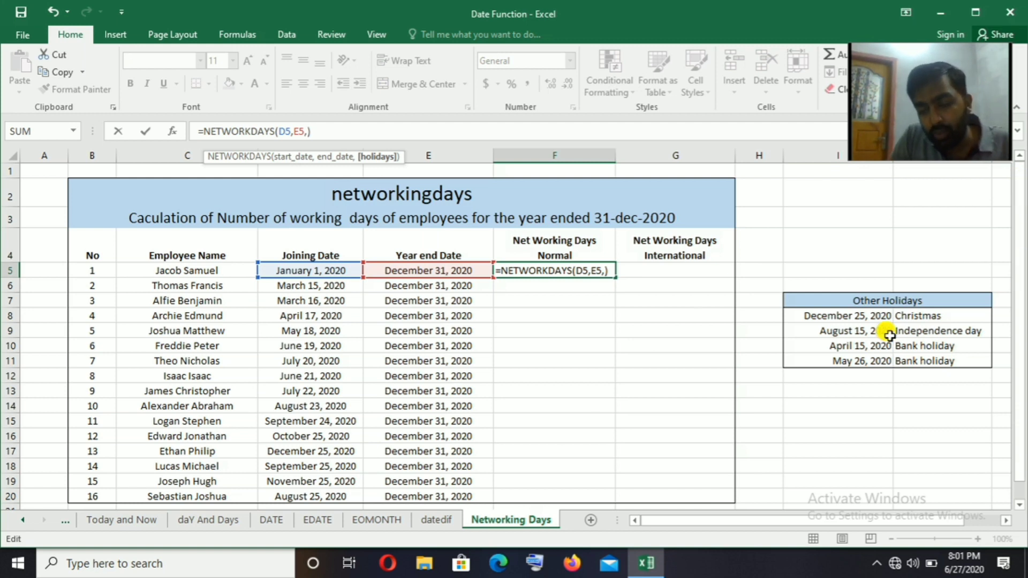
pyautogui.click(866, 321)
pyautogui.moveTo(867, 321); pyautogui.dragTo(845, 374)
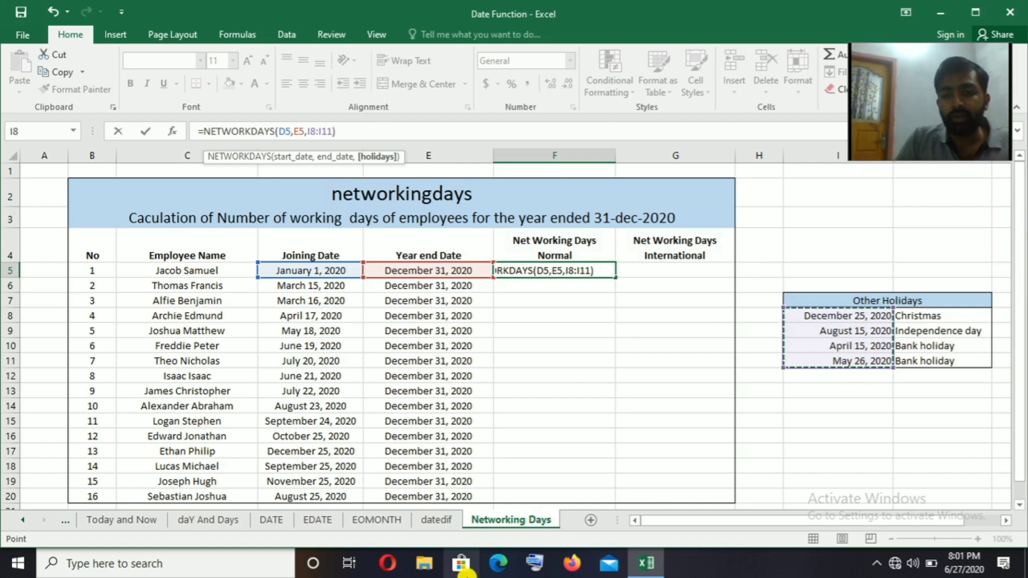
pyautogui.press('Return')
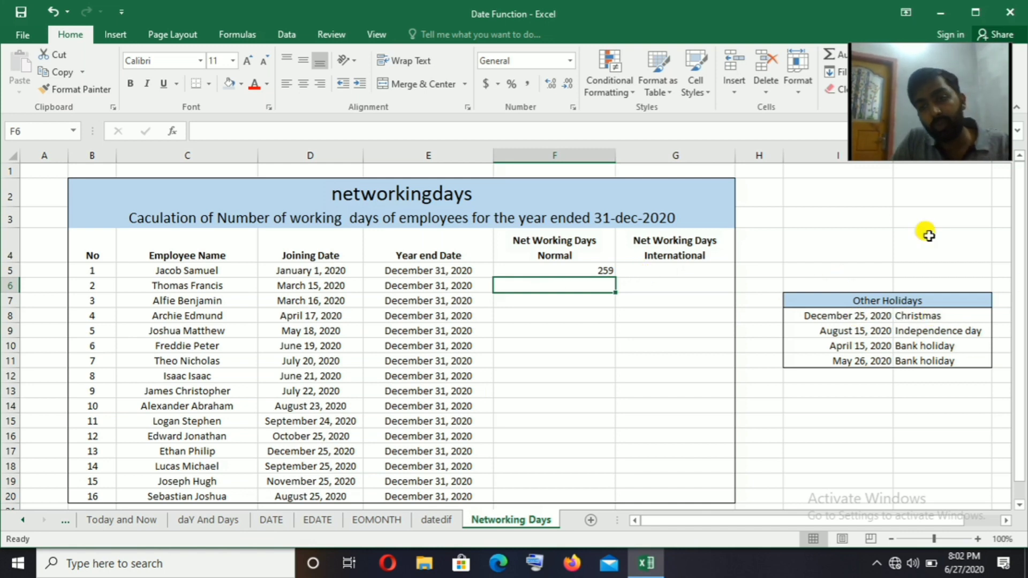
# Fill the NETWORKDAYS formula in F5 down to F20 for all employees and check the copied formula in F8.
pyautogui.click(600, 268)
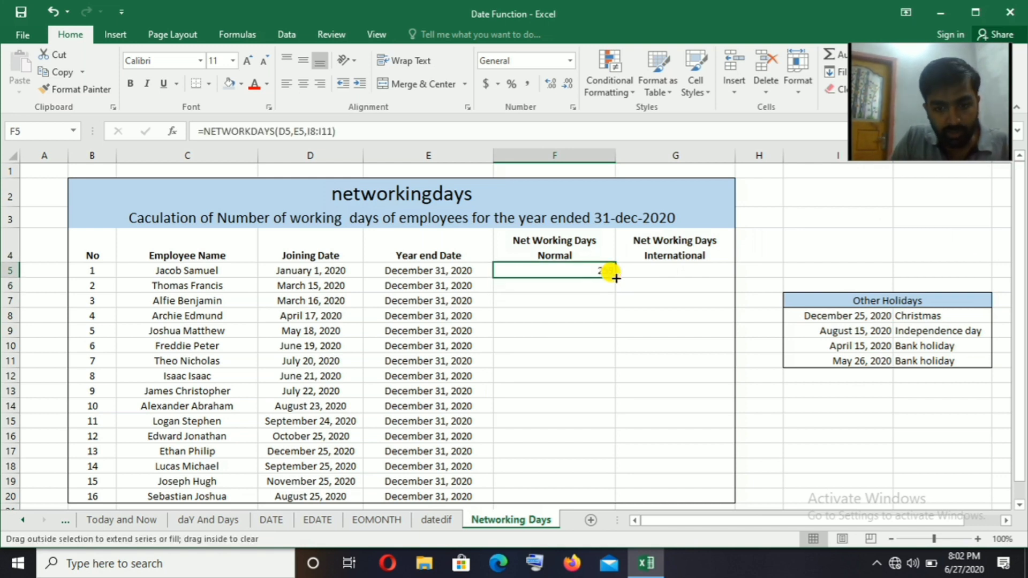
pyautogui.doubleClick(615, 277)
pyautogui.click(576, 318)
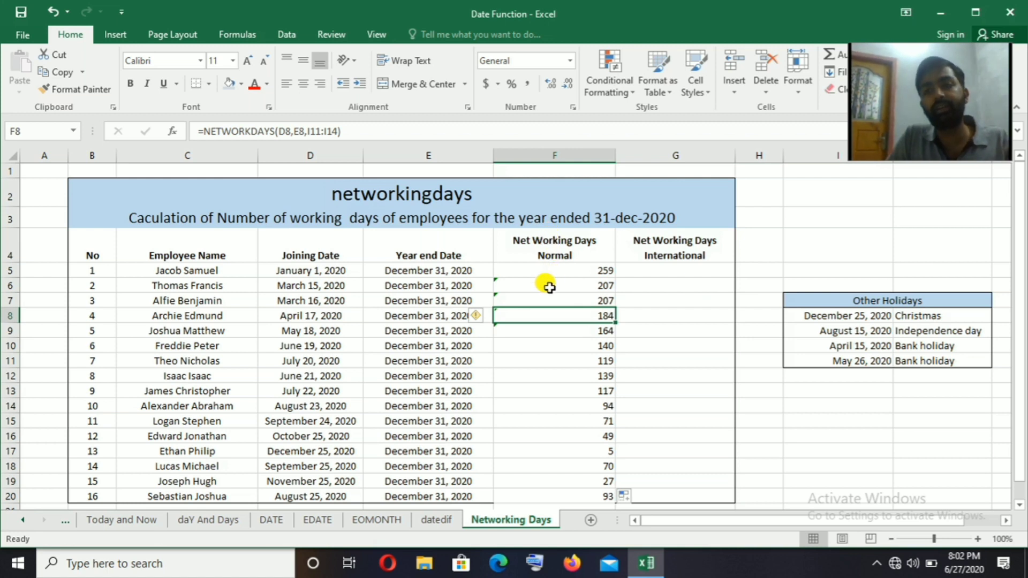
# Start a NETWORKDAYS.INTL formula in cell G5 with D5 as the start date and E5 as the end date.
pyautogui.click(669, 269)
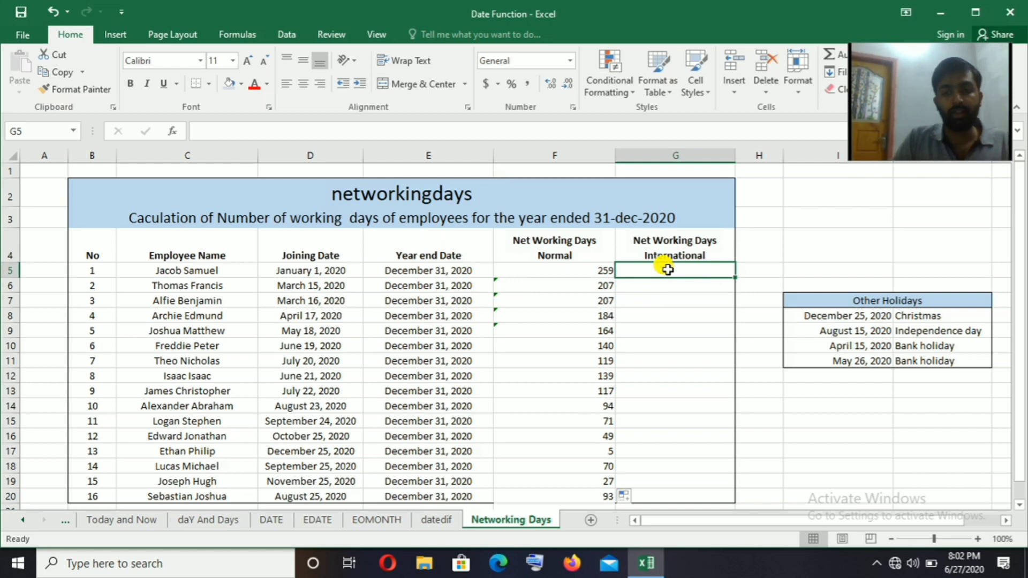
pyautogui.write('=')
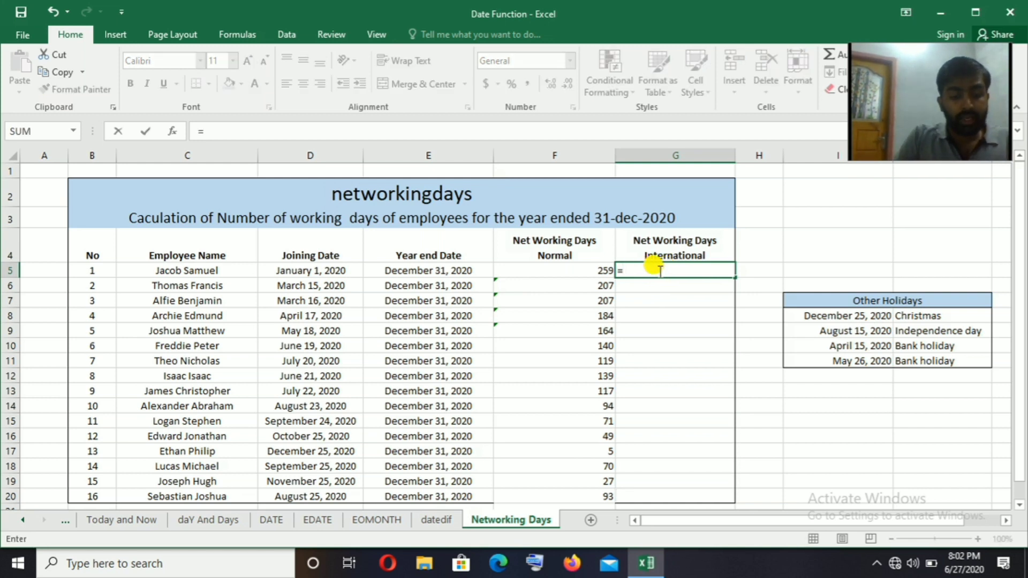
pyautogui.write('NET')
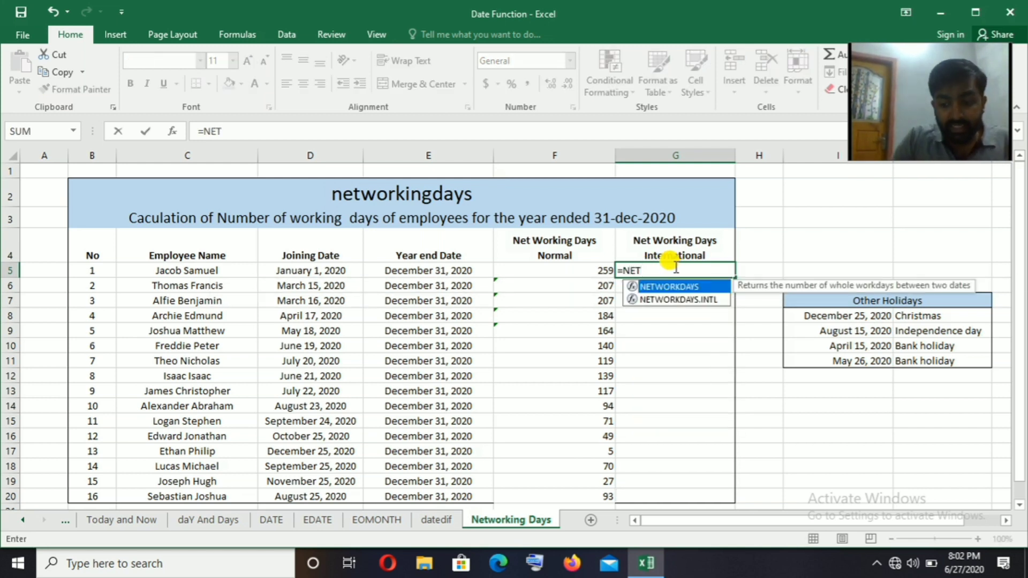
pyautogui.press('Down')
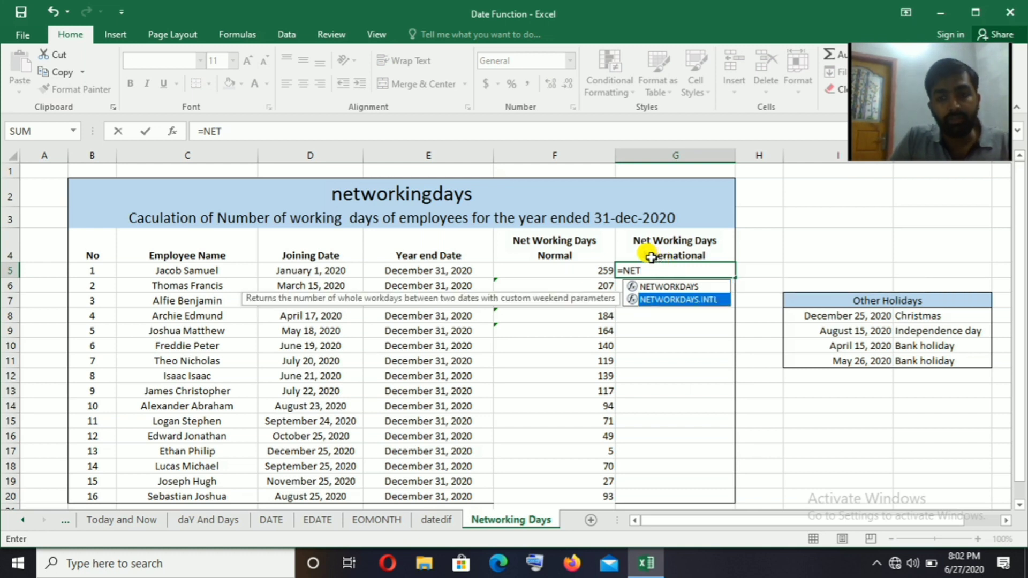
pyautogui.press('Tab')
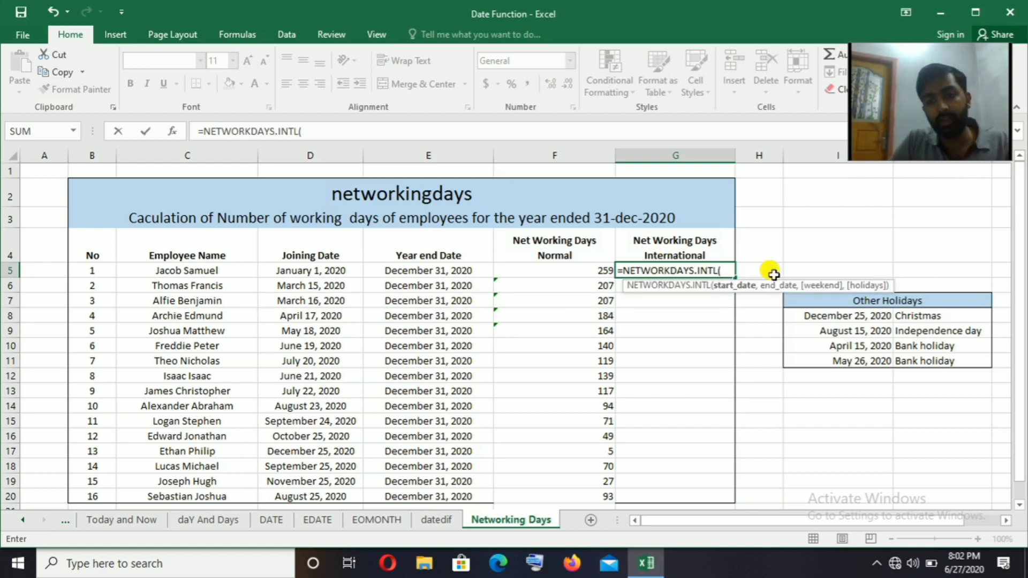
pyautogui.click(340, 270)
pyautogui.write(',')
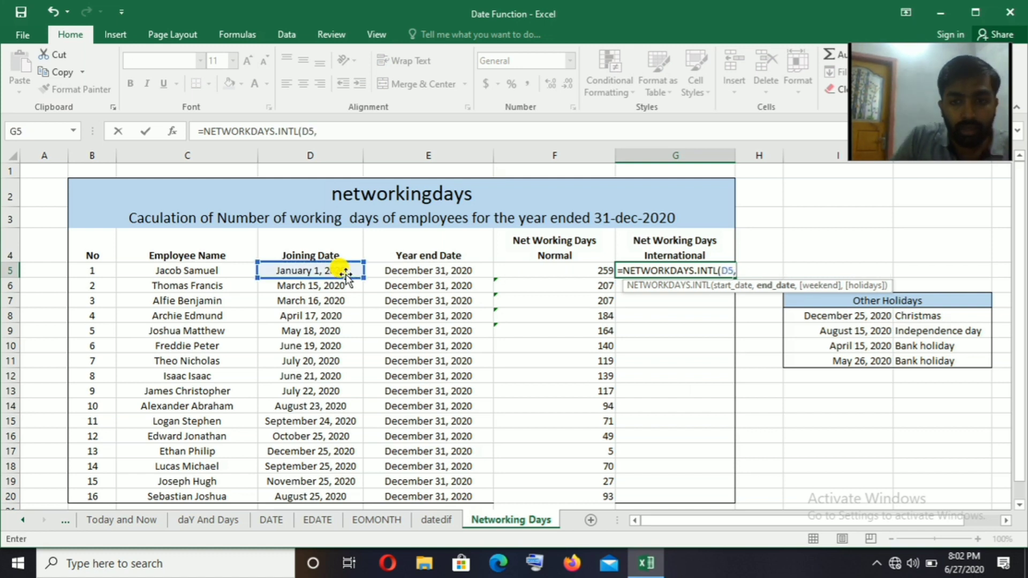
pyautogui.click(414, 269)
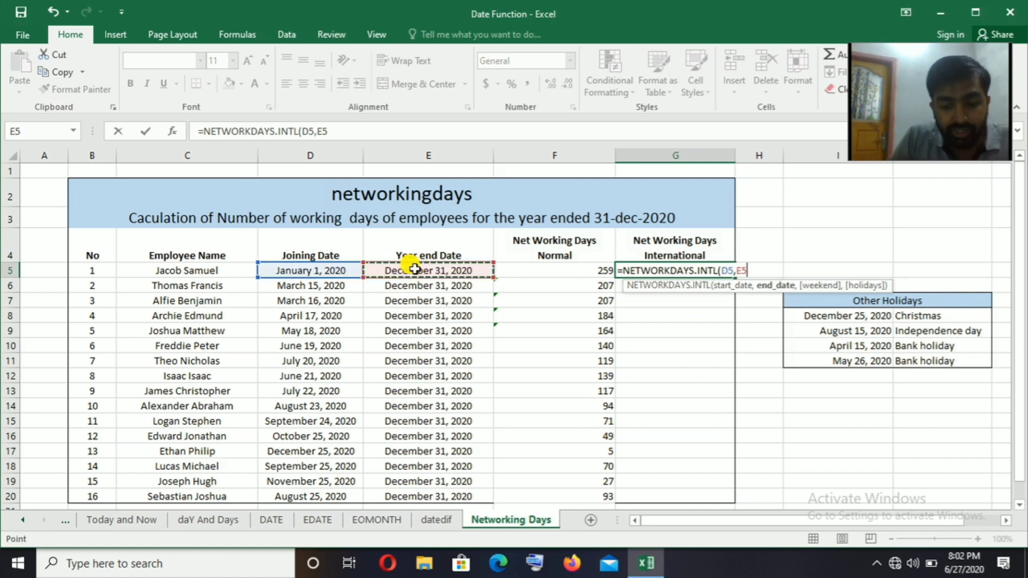
pyautogui.write(',')
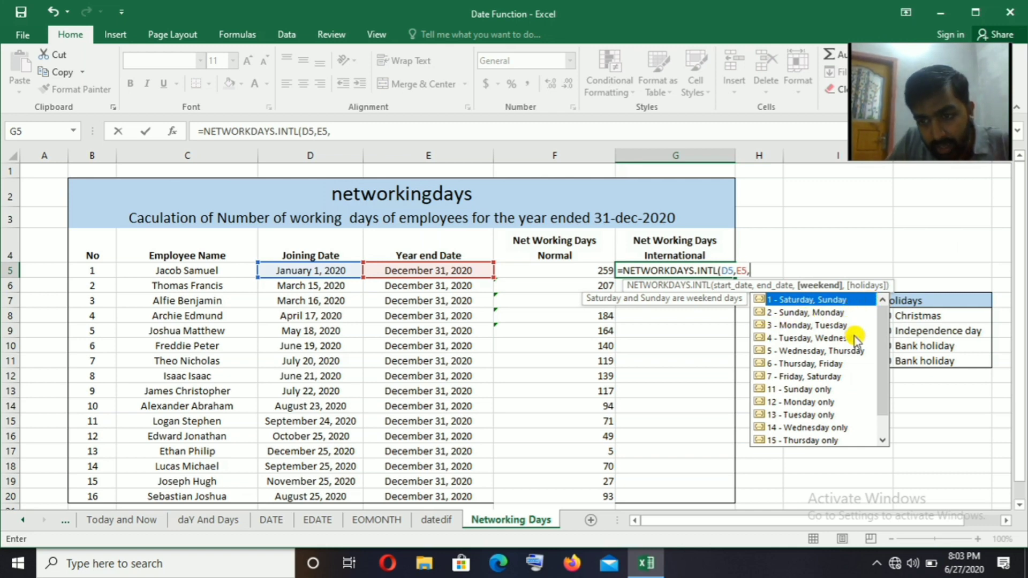
# Complete the G5 formula with weekend code 16 (Friday only) and fill it down to G20 for all employees.
pyautogui.scroll(-2, 855, 367)
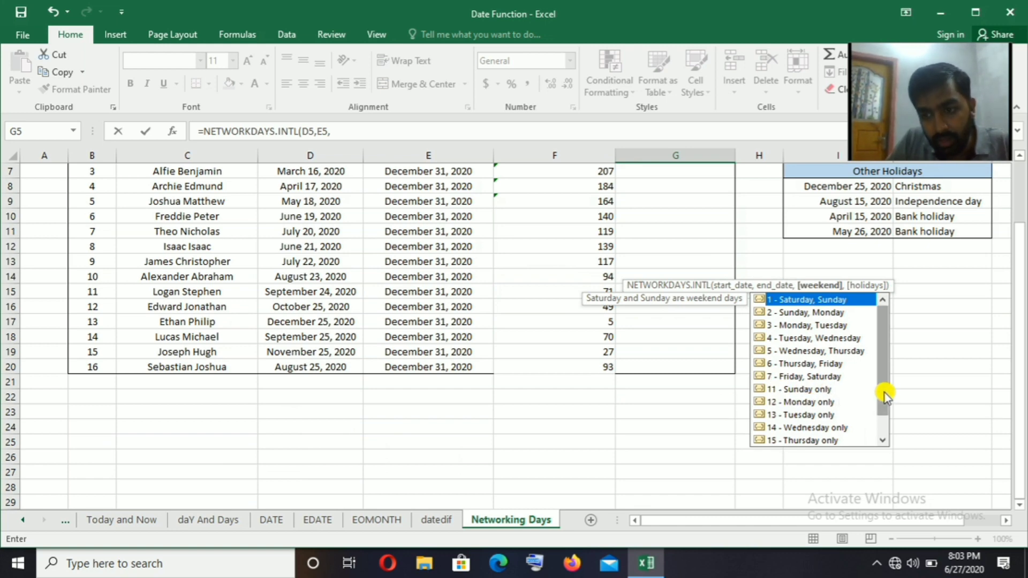
pyautogui.scroll(2, 913, 353)
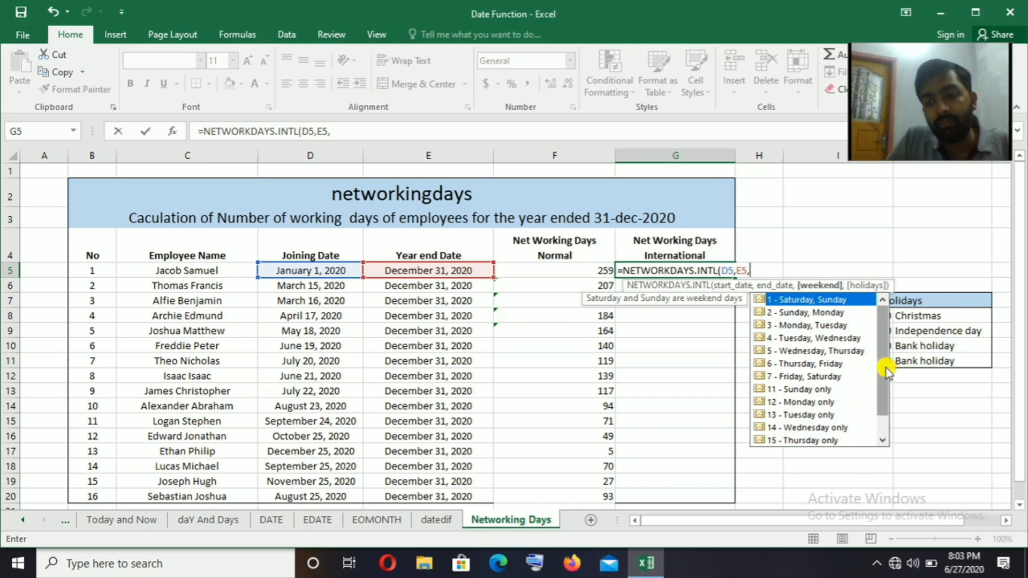
pyautogui.moveTo(886, 370); pyautogui.dragTo(879, 419)
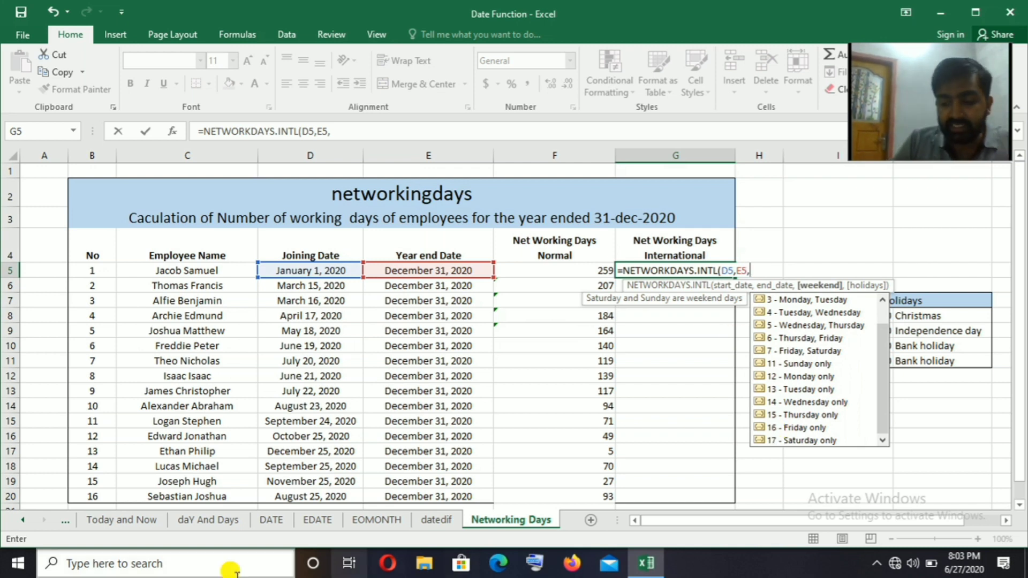
pyautogui.write('16')
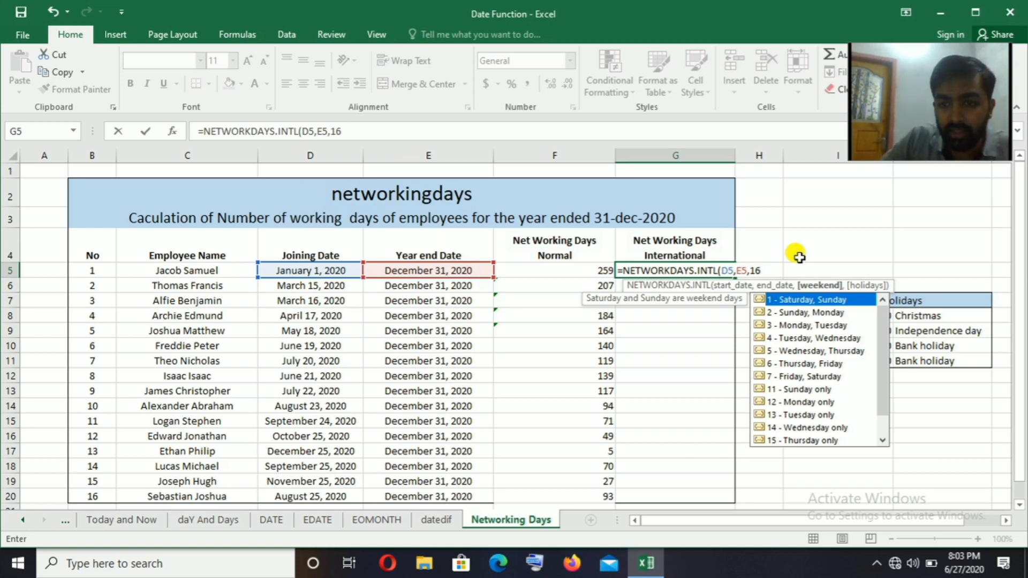
pyautogui.press('Return')
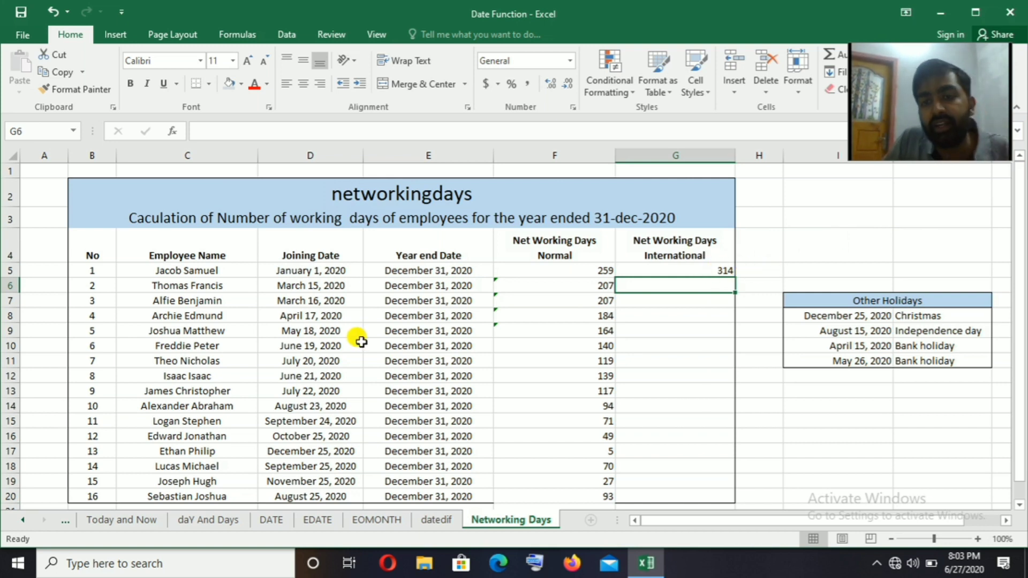
pyautogui.click(729, 270)
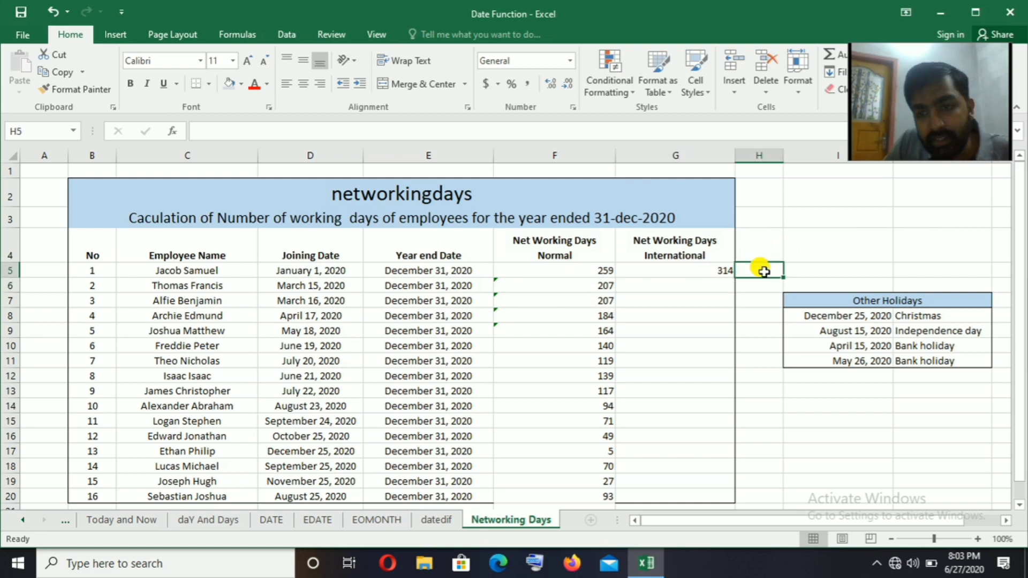
pyautogui.doubleClick(735, 277)
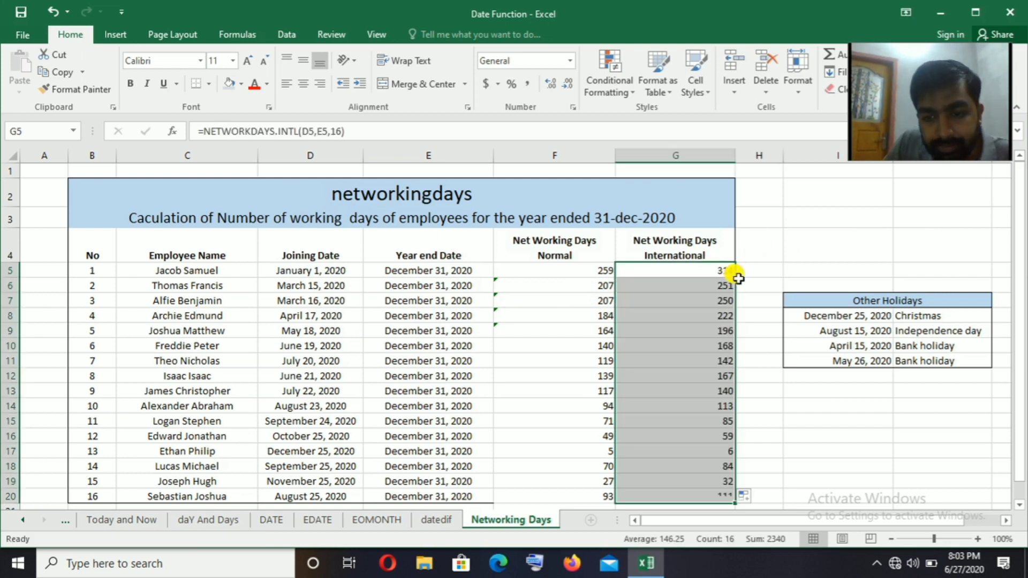